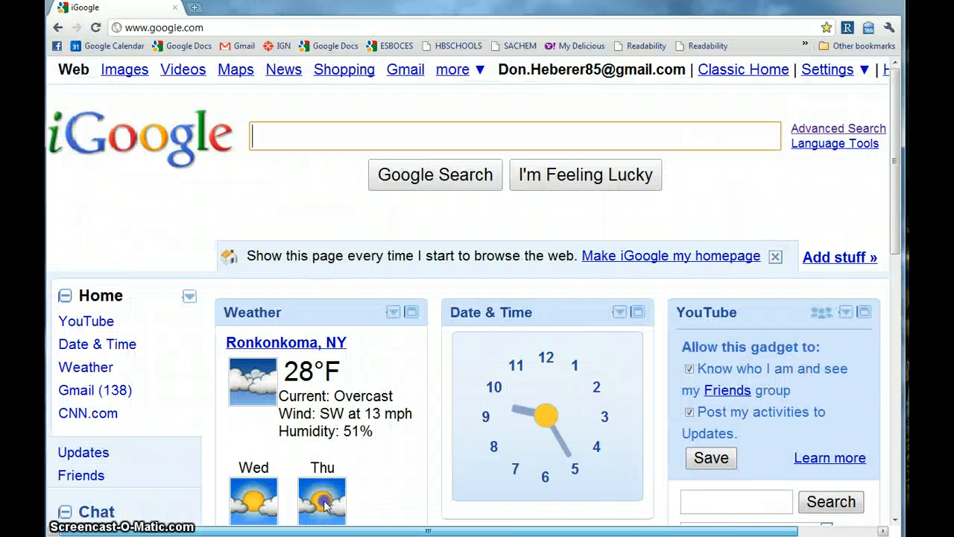
Go from the iGoogle homepage to Google Sites through the More services list.
click(461, 72)
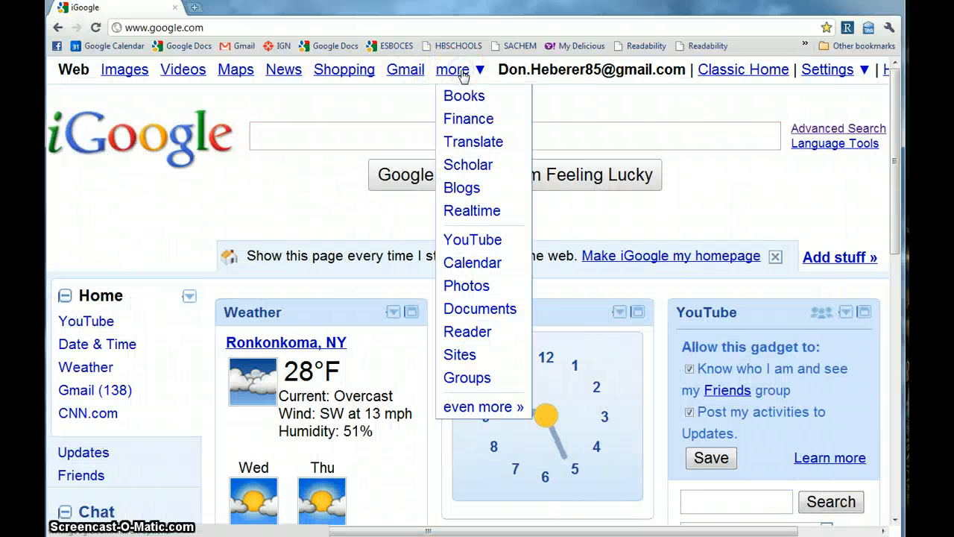
click(459, 353)
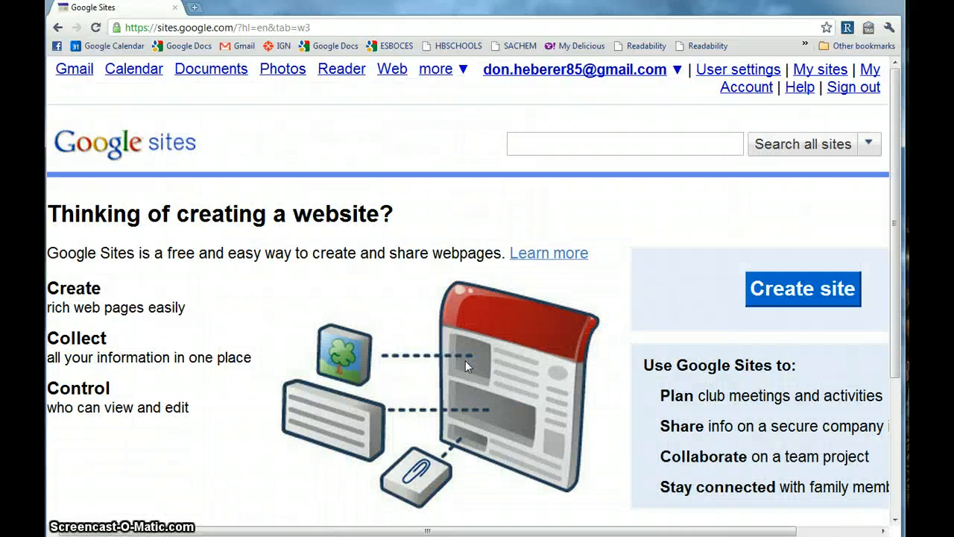
Start a new site and review the Blank, Classroom, Family and Soccer team templates.
mouse_move(693, 531)
mouse_down()
mouse_move(773, 531)
mouse_move(694, 529)
mouse_up()
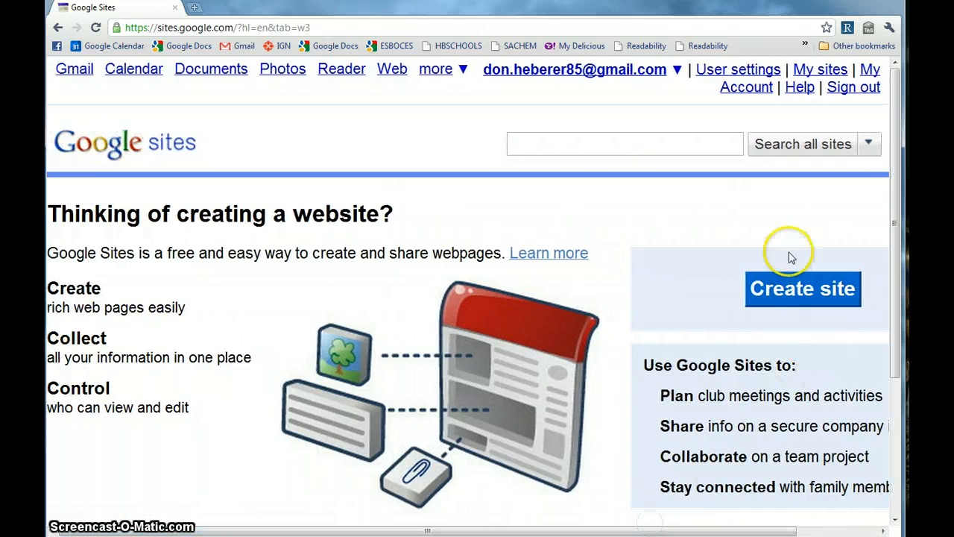
click(803, 293)
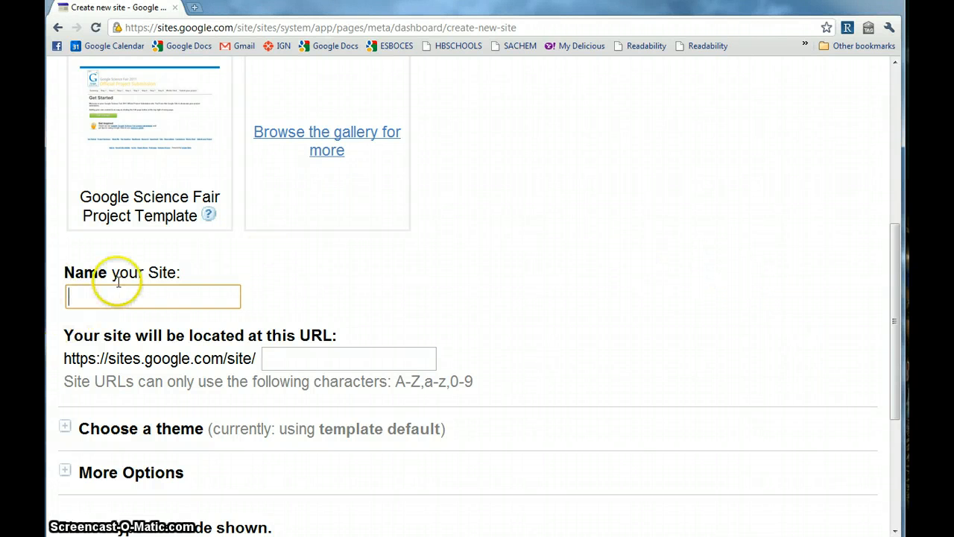
scroll(127, 316, up, 5)
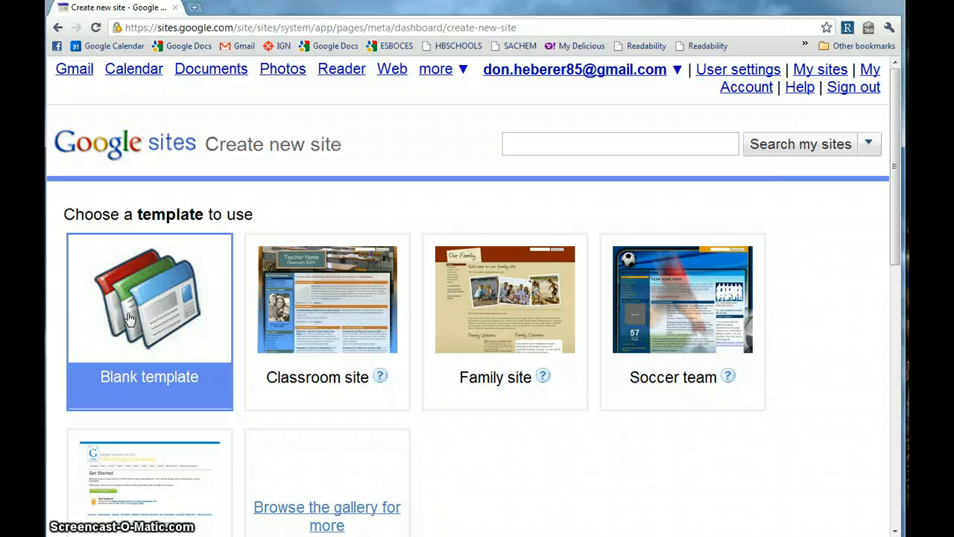
scroll(127, 319, down, 1)
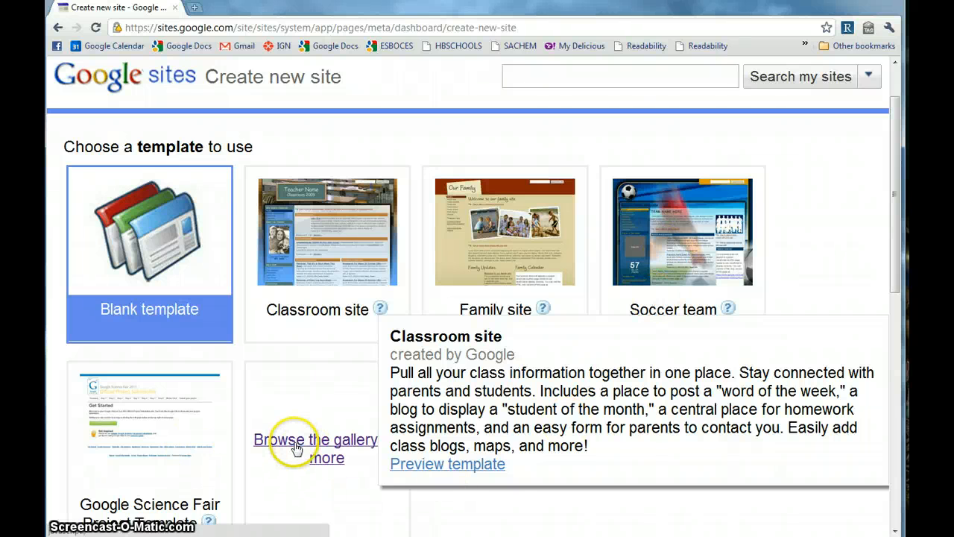
scroll(507, 515, down, 1)
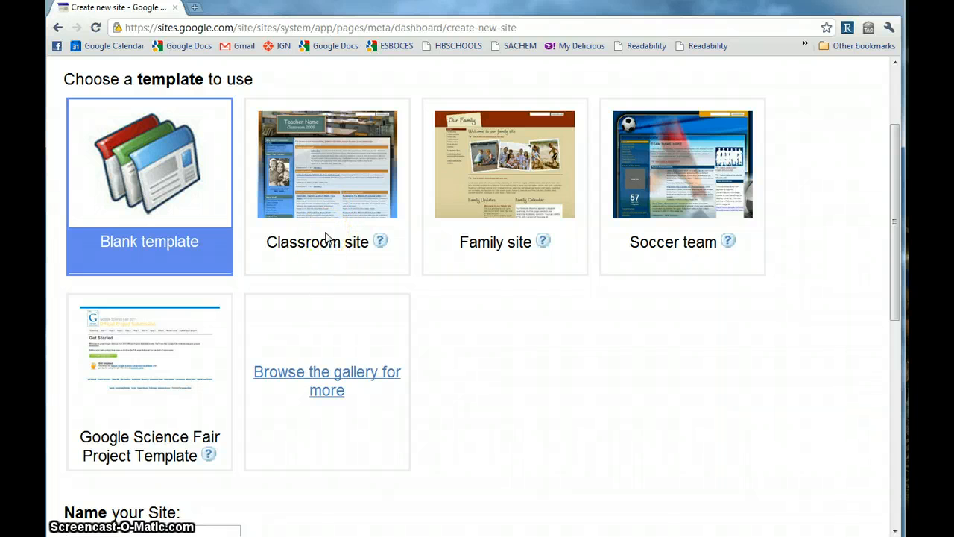
click(323, 261)
click(371, 289)
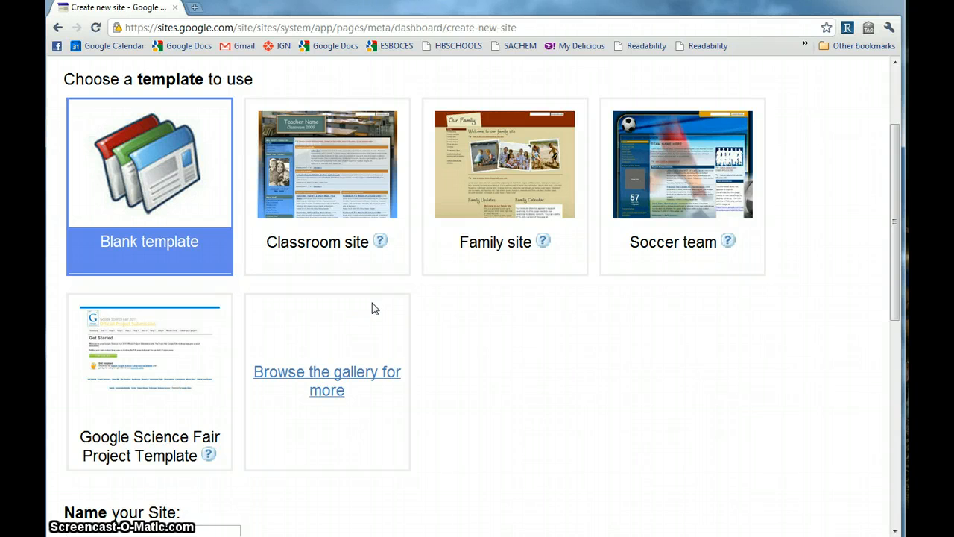
click(346, 302)
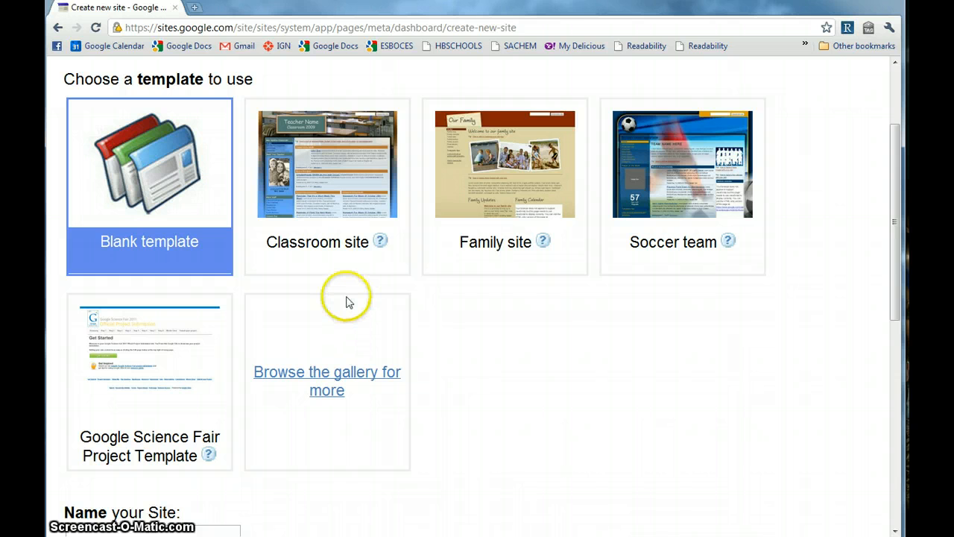
mouse_move(383, 247)
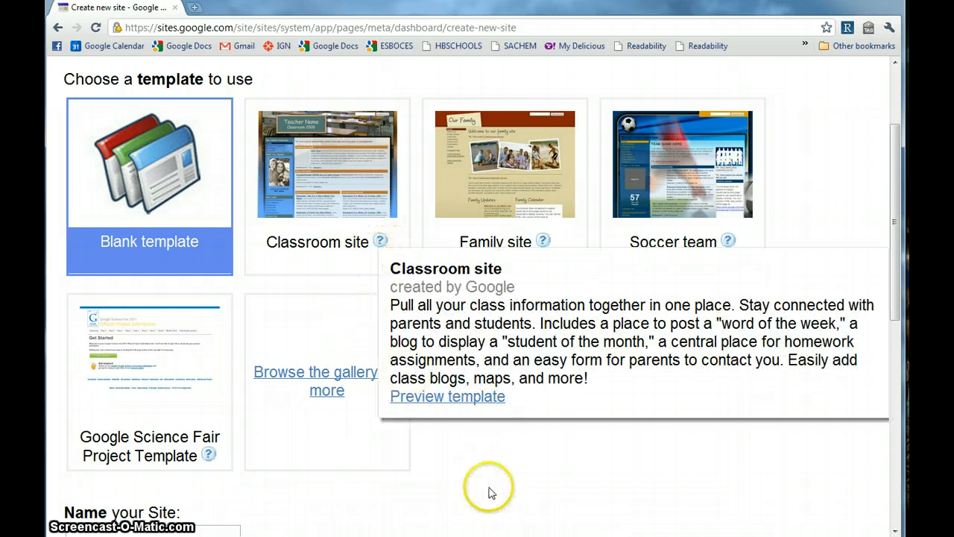
scroll(490, 490, down, 3)
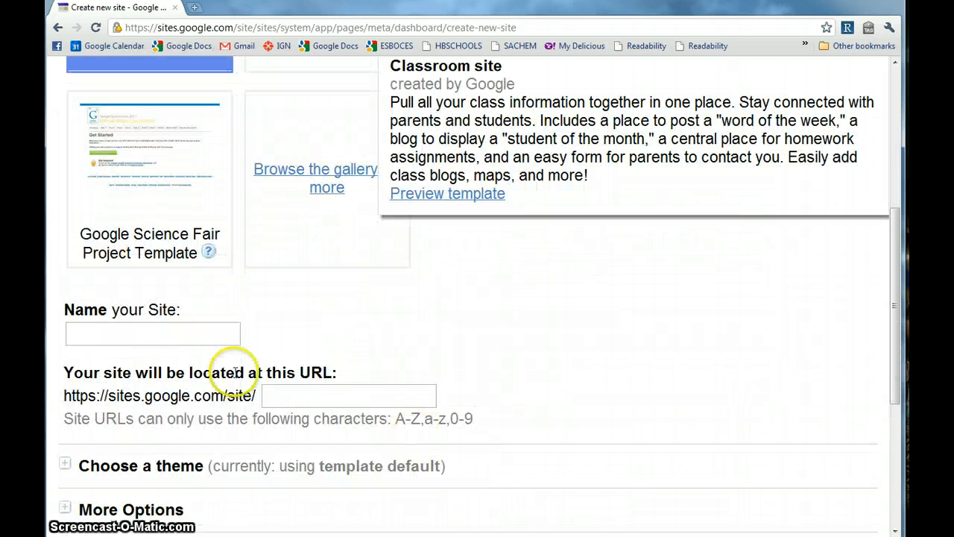
Enter the teacher's site title as the site name and append 20 to its web address.
click(119, 334)
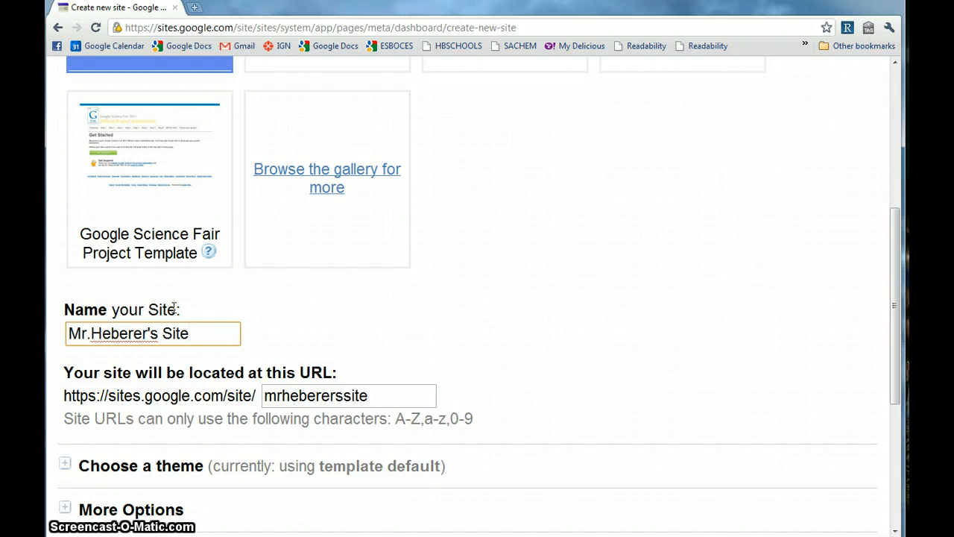
click(381, 398)
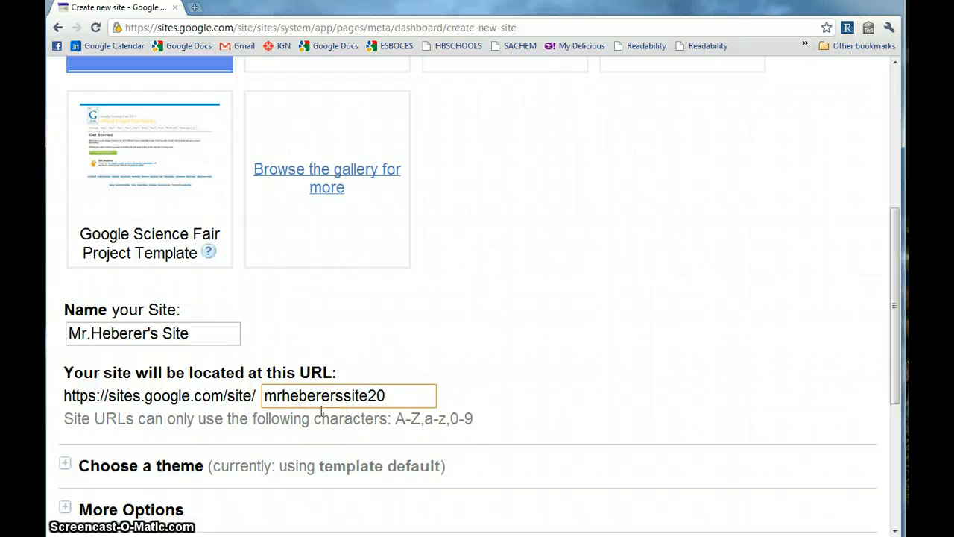
click(503, 411)
scroll(504, 410, down, 2)
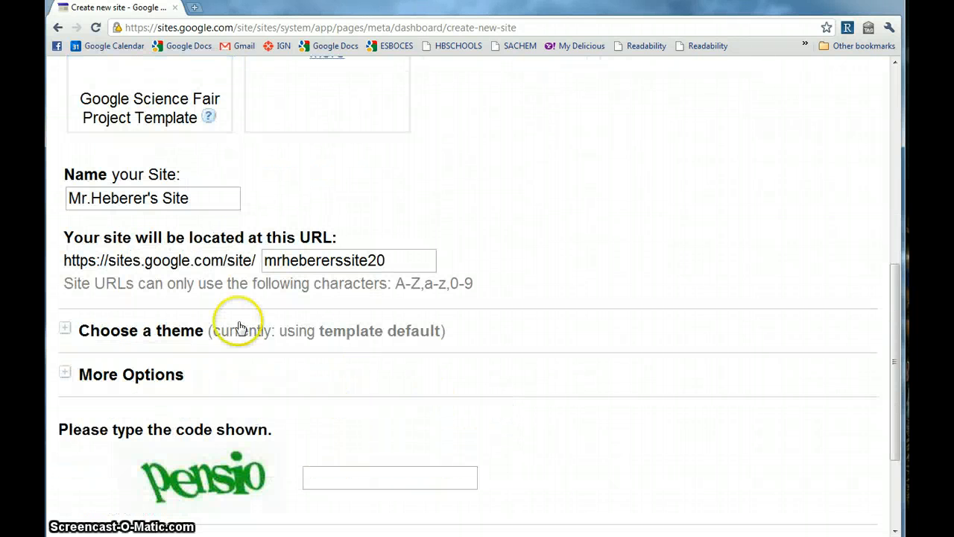
click(65, 261)
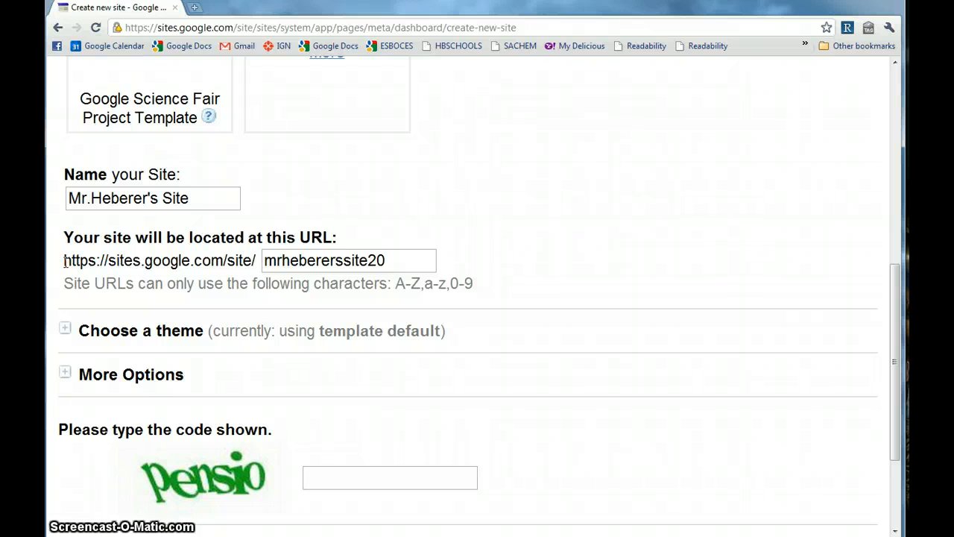
click(74, 259)
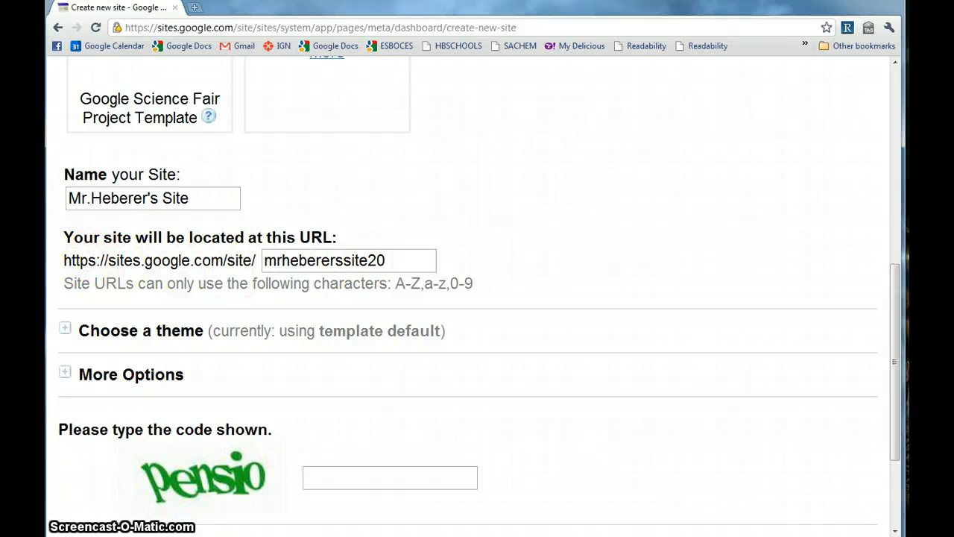
drag(68, 261, 435, 260)
click(431, 260)
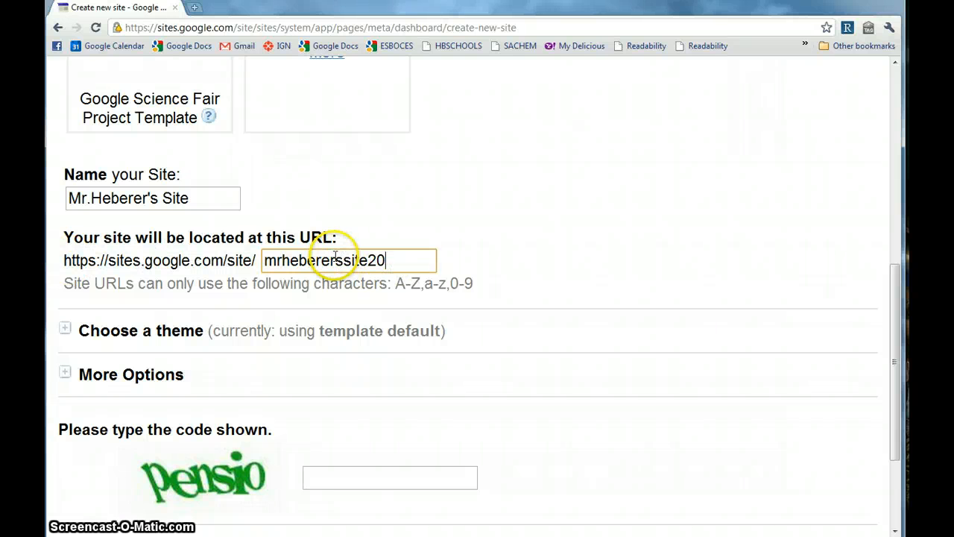
scroll(335, 256, down, 2)
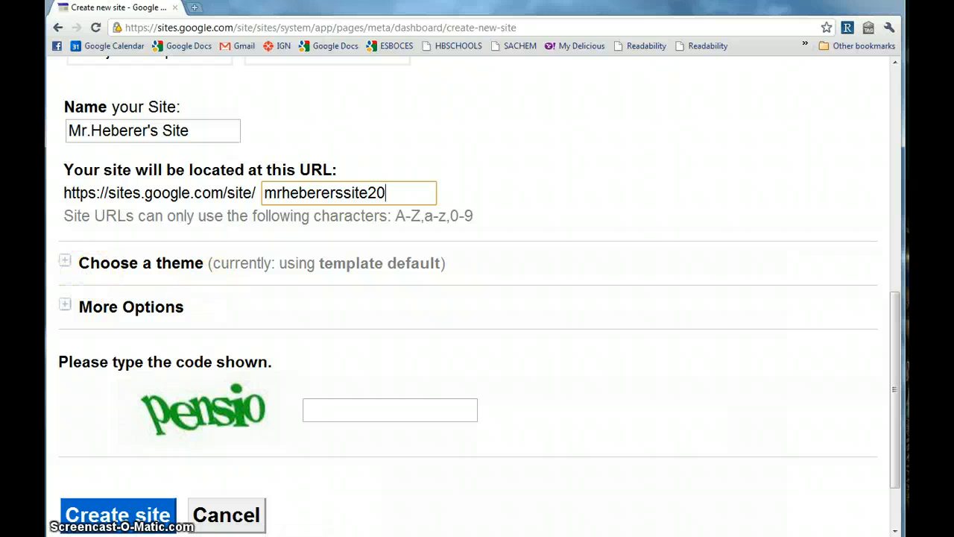
Browse the theme gallery and choose the Rounders theme for the new site.
click(66, 262)
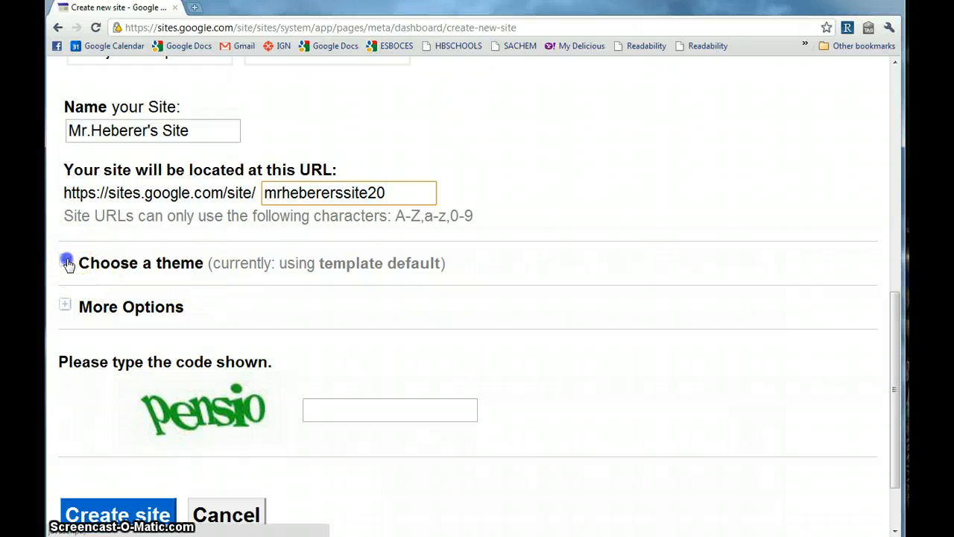
scroll(527, 356, down, 4)
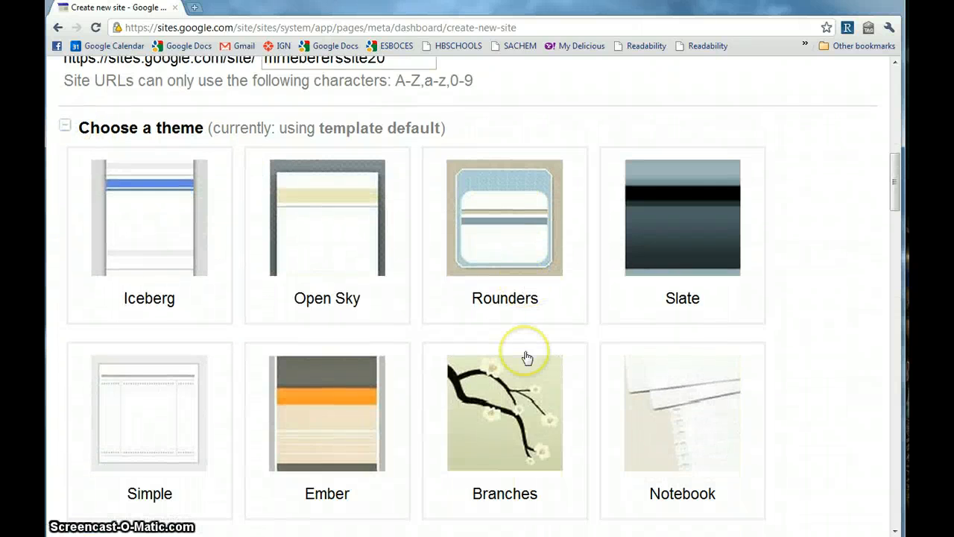
scroll(527, 357, down, 10)
scroll(510, 353, up, 3)
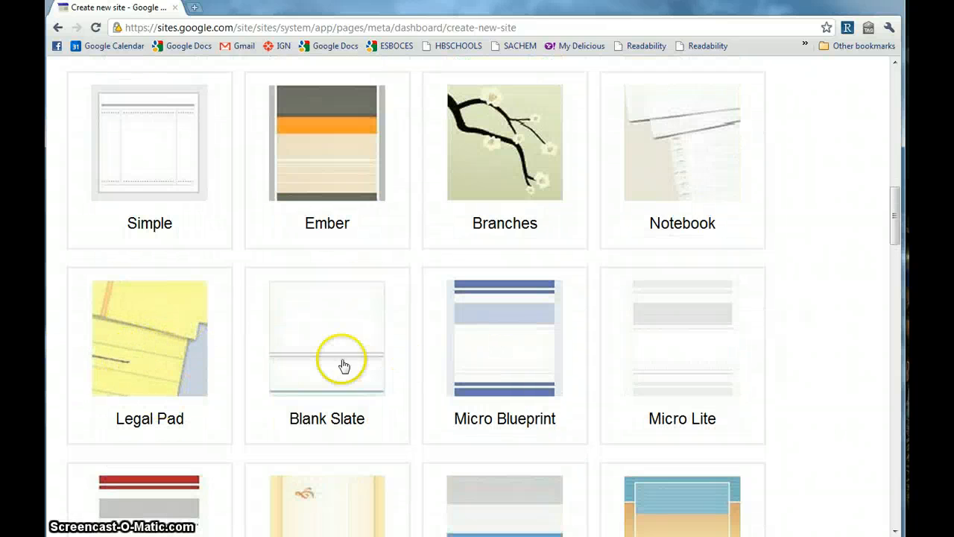
scroll(602, 265, down, 6)
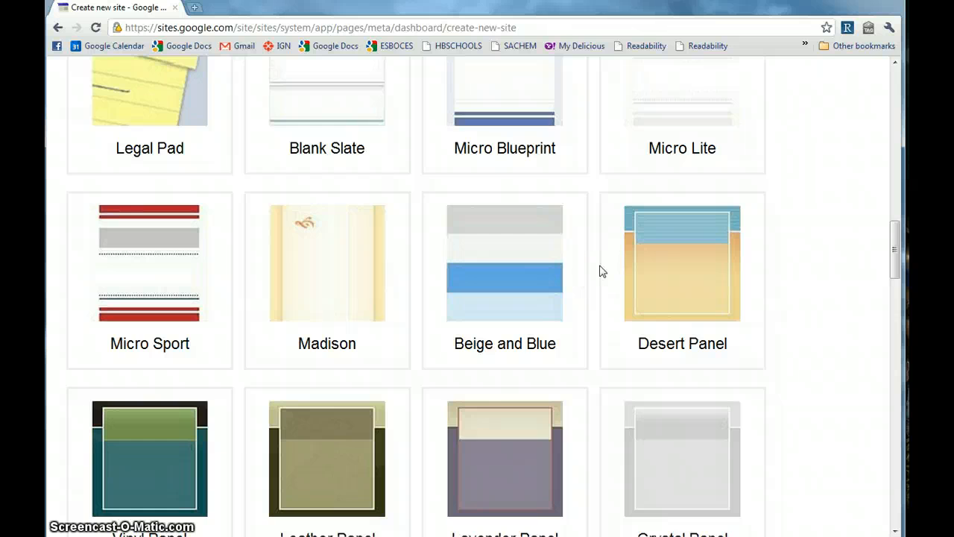
scroll(602, 270, down, 18)
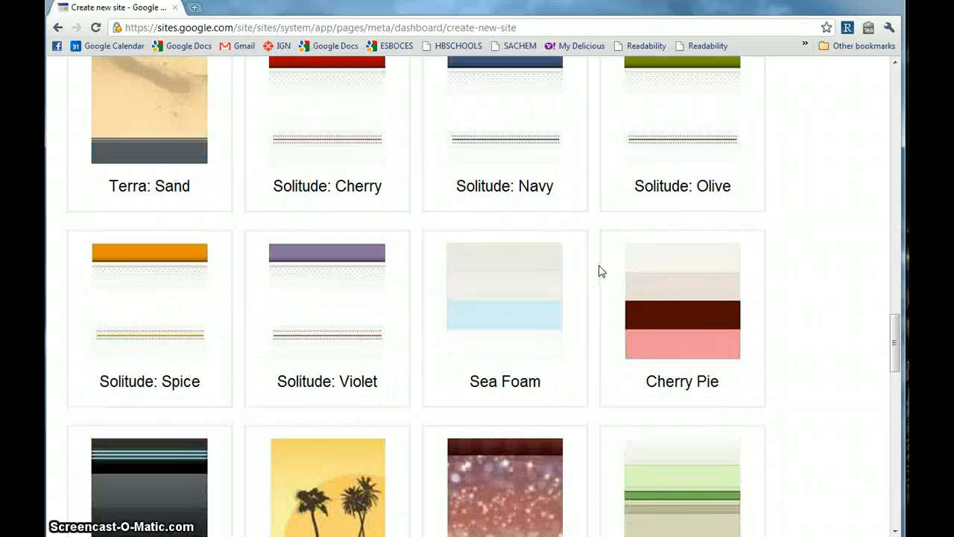
scroll(602, 271, down, 6)
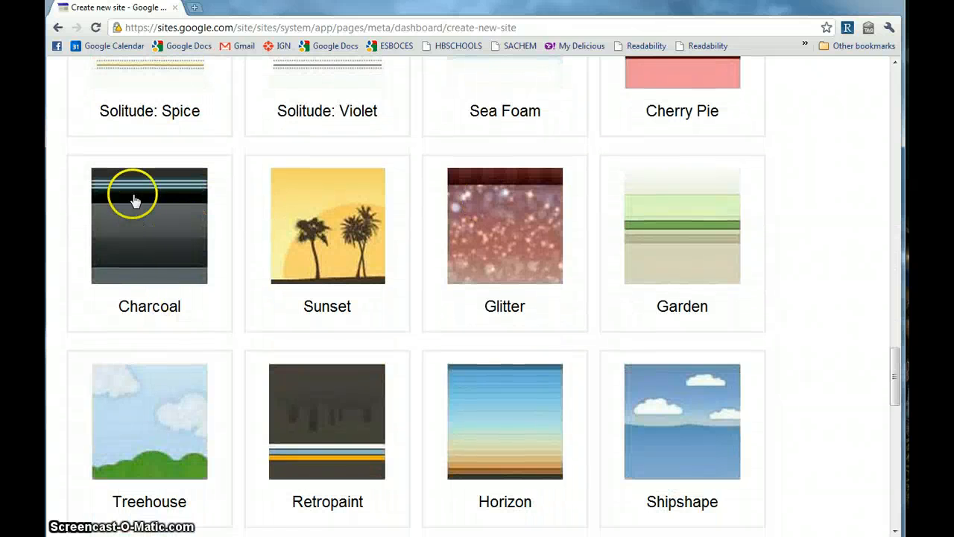
scroll(414, 301, down, 7)
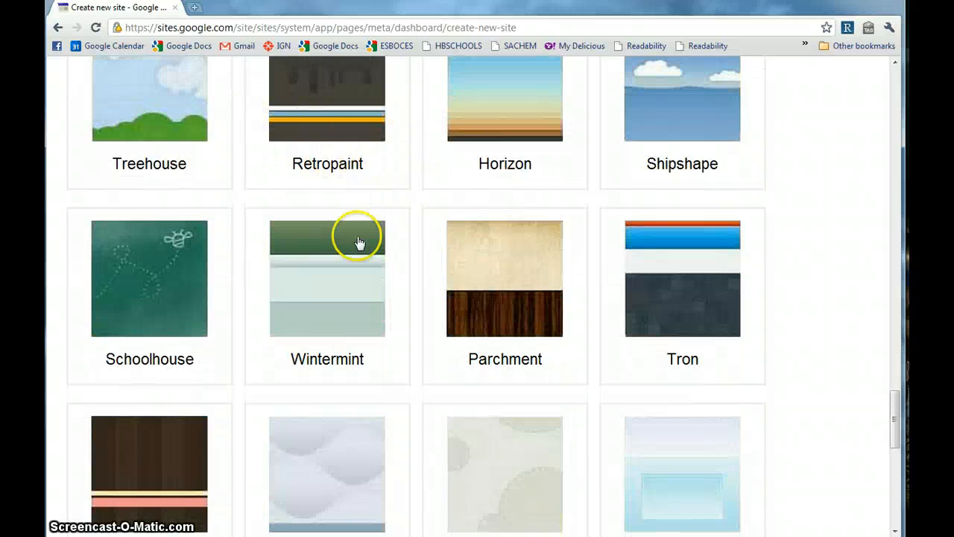
scroll(365, 311, down, 13)
scroll(364, 310, up, 12)
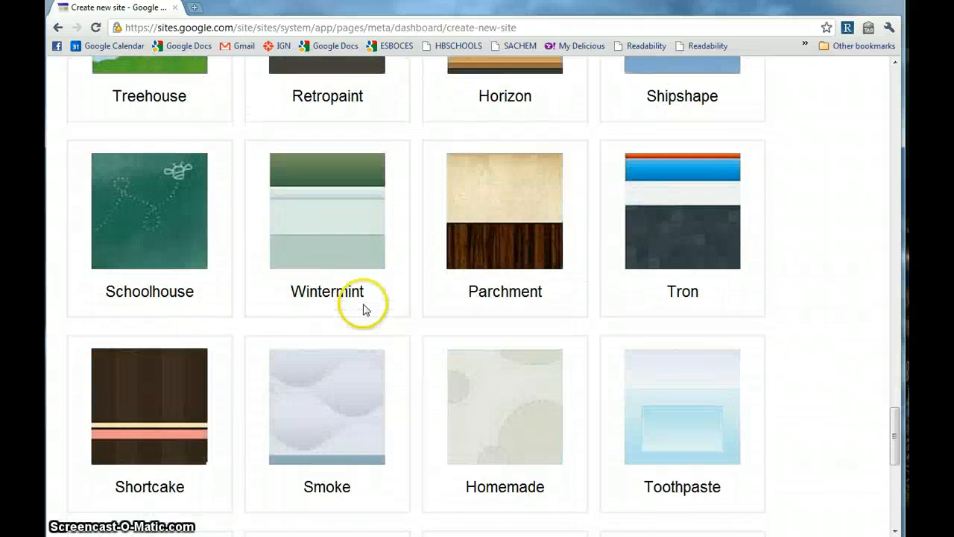
scroll(364, 311, up, 20)
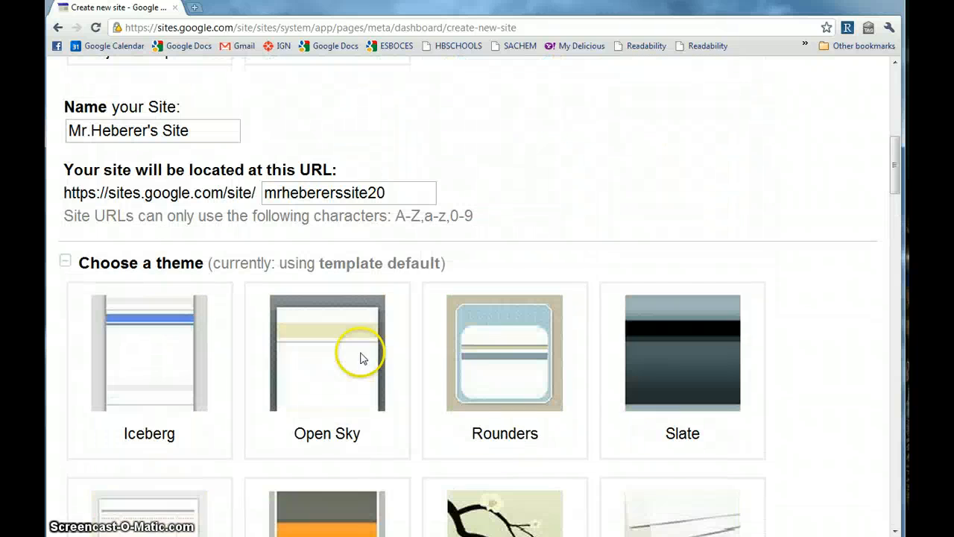
click(520, 347)
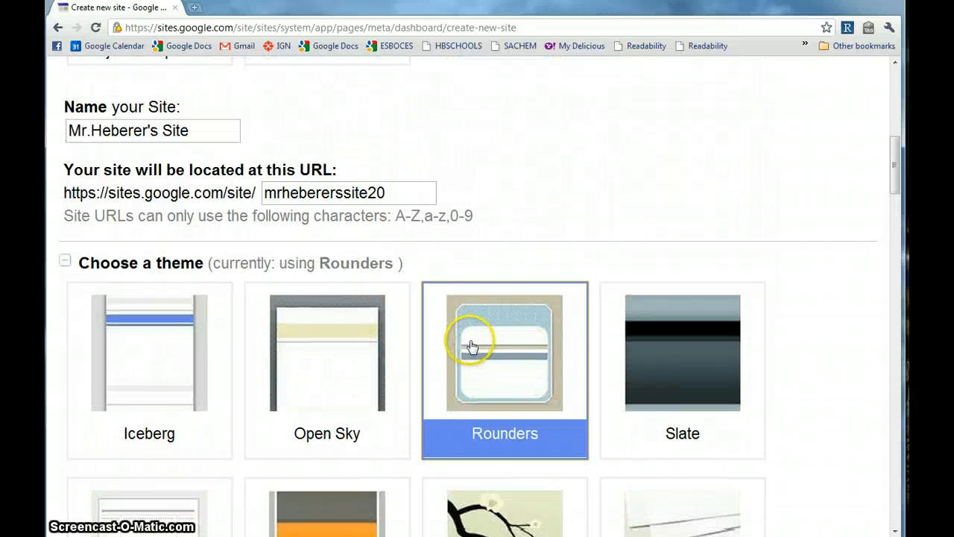
scroll(471, 346, down, 18)
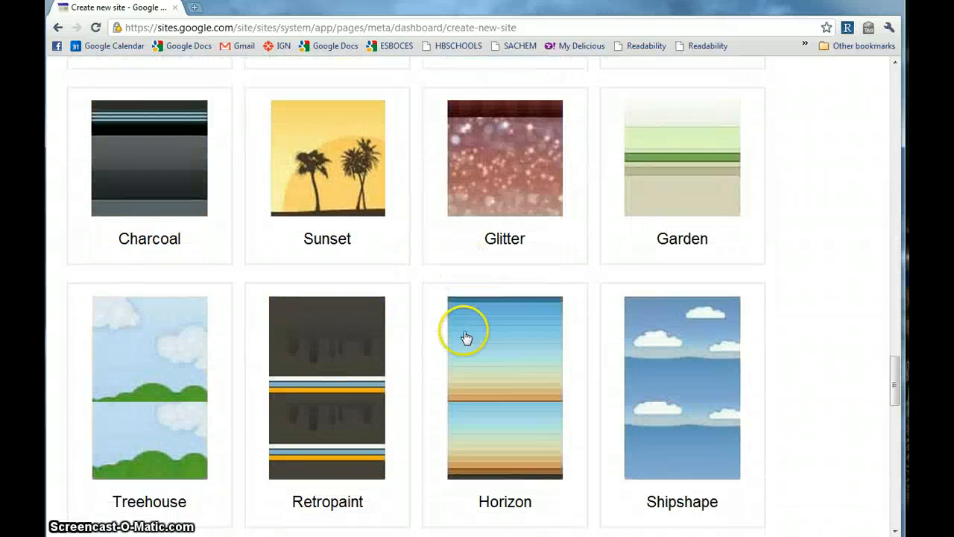
scroll(465, 338, down, 10)
scroll(458, 323, up, 3)
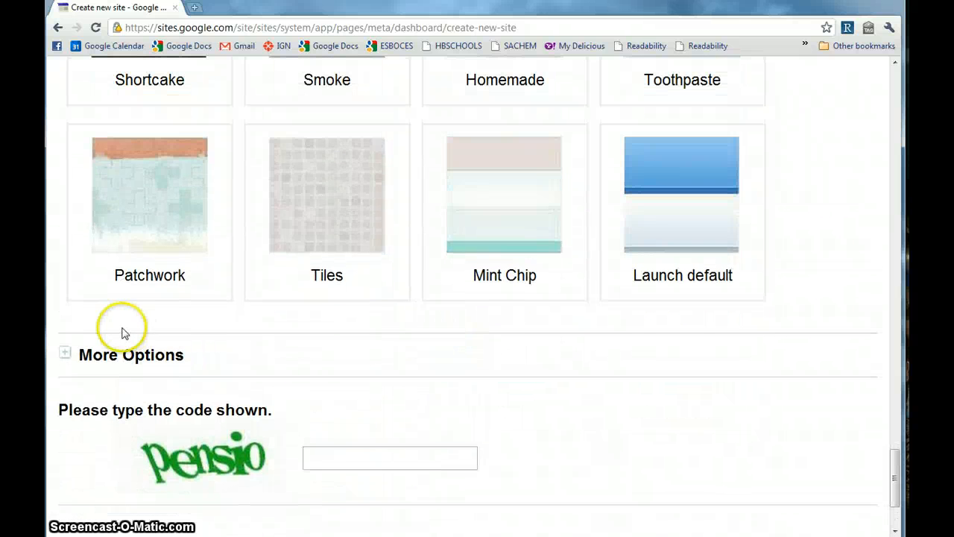
click(64, 357)
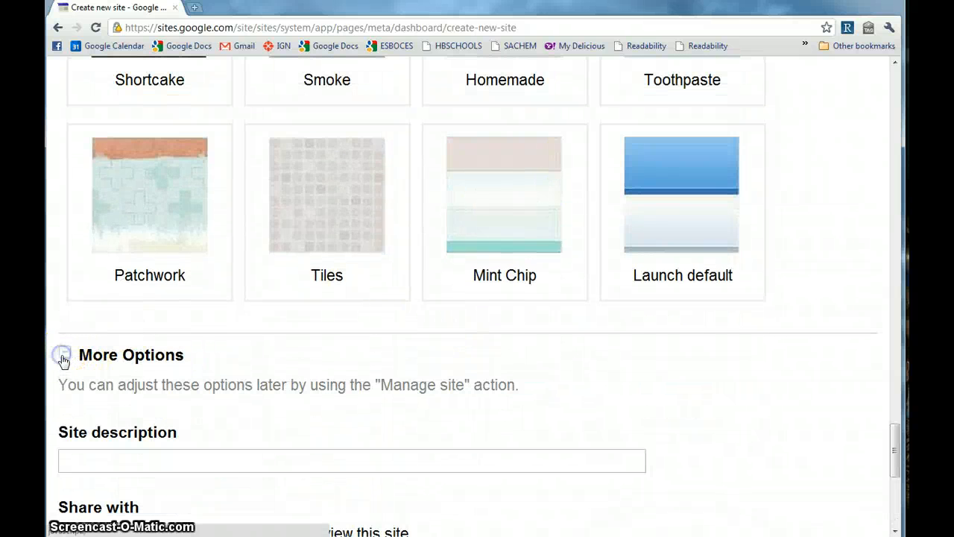
scroll(198, 385, down, 2)
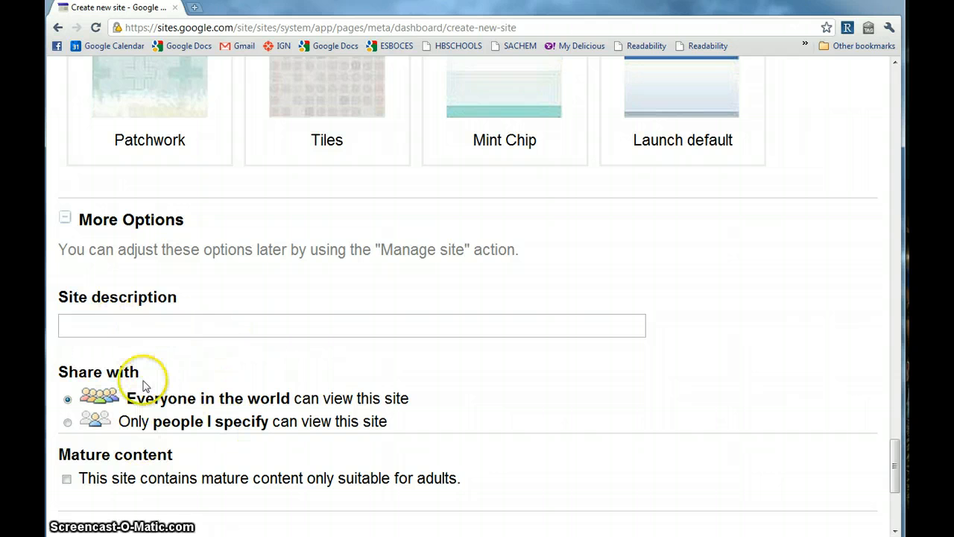
scroll(131, 350, down, 1)
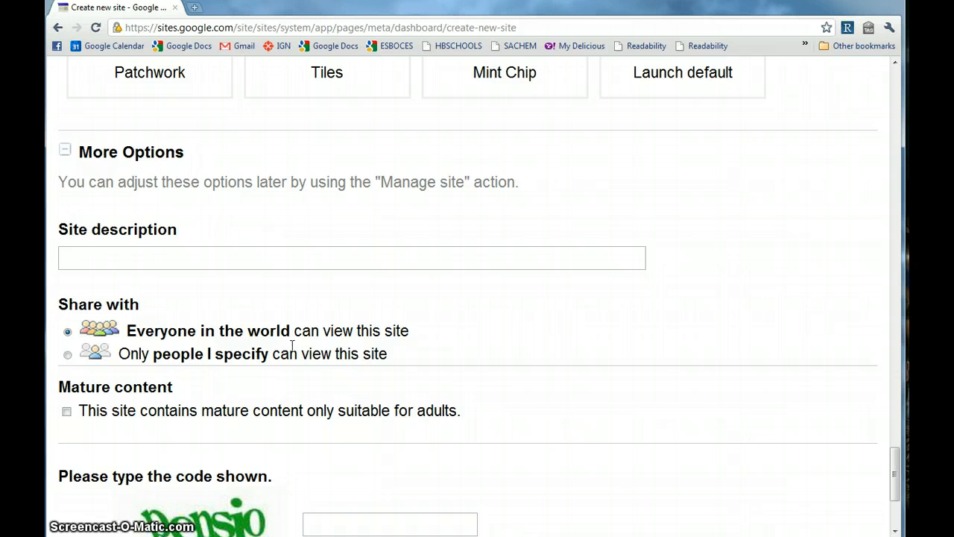
scroll(294, 345, down, 2)
scroll(148, 343, down, 1)
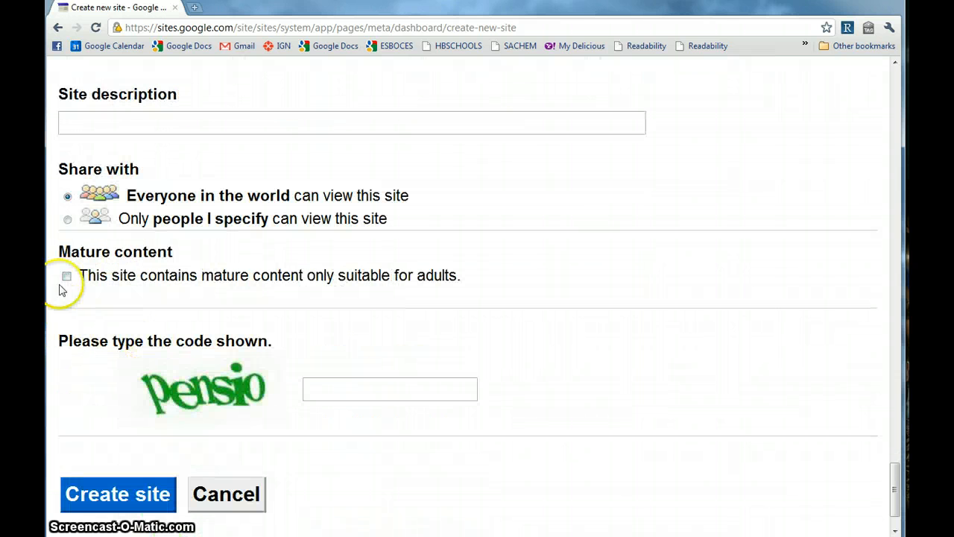
Fill in the verification code and submit the form to create the site.
click(355, 396)
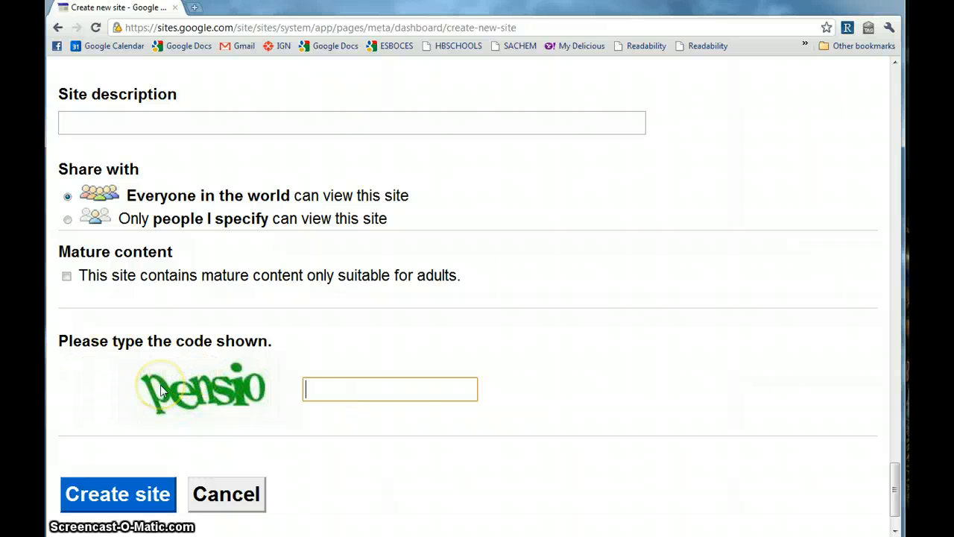
text(pensio)
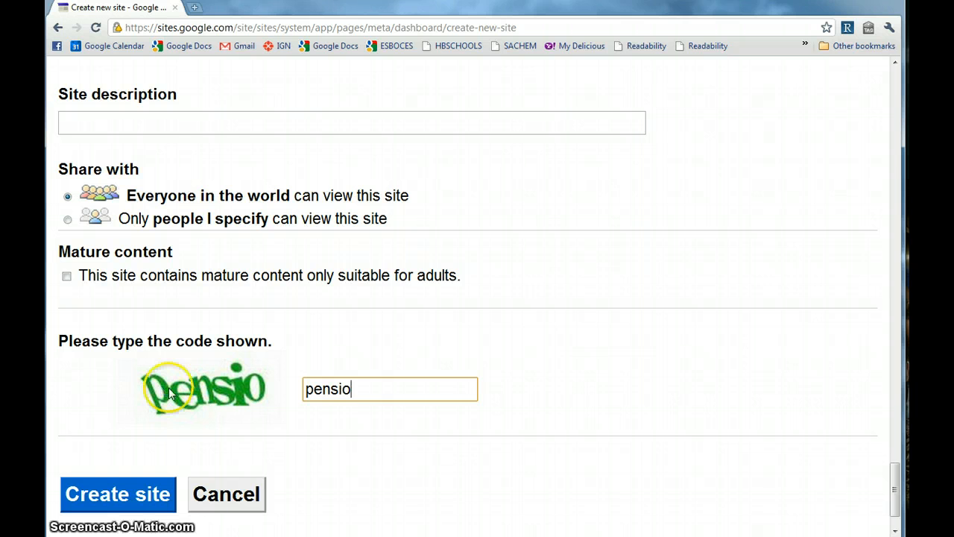
scroll(105, 462, down, 1)
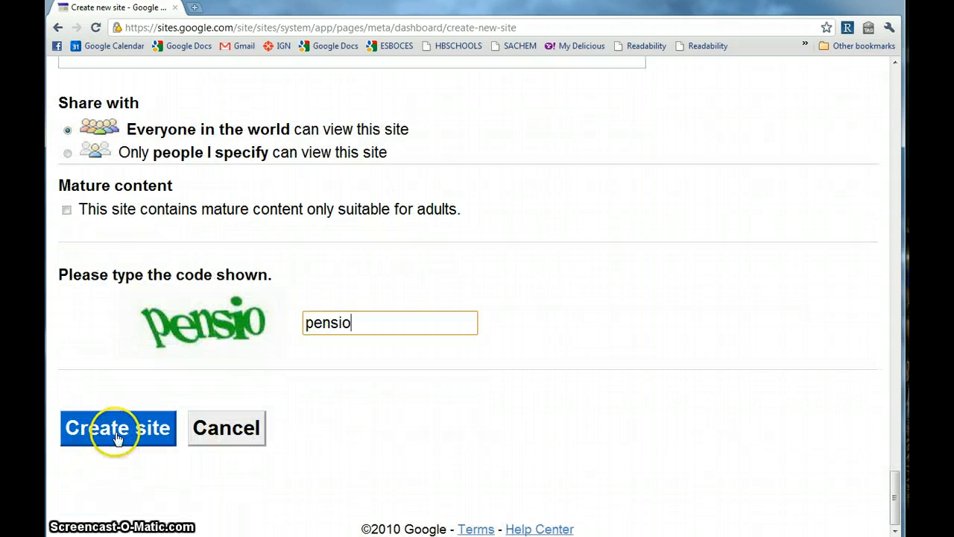
click(117, 437)
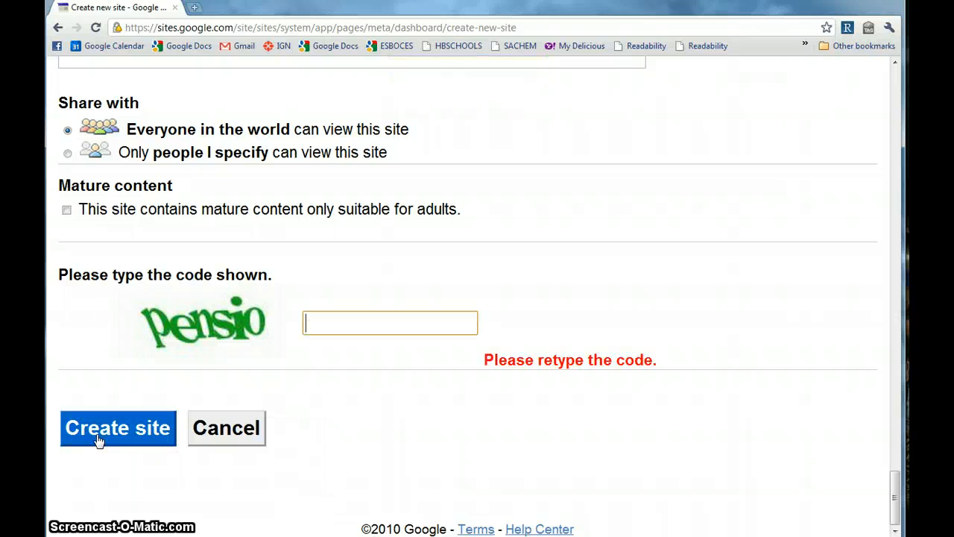
scroll(100, 464, up, 3)
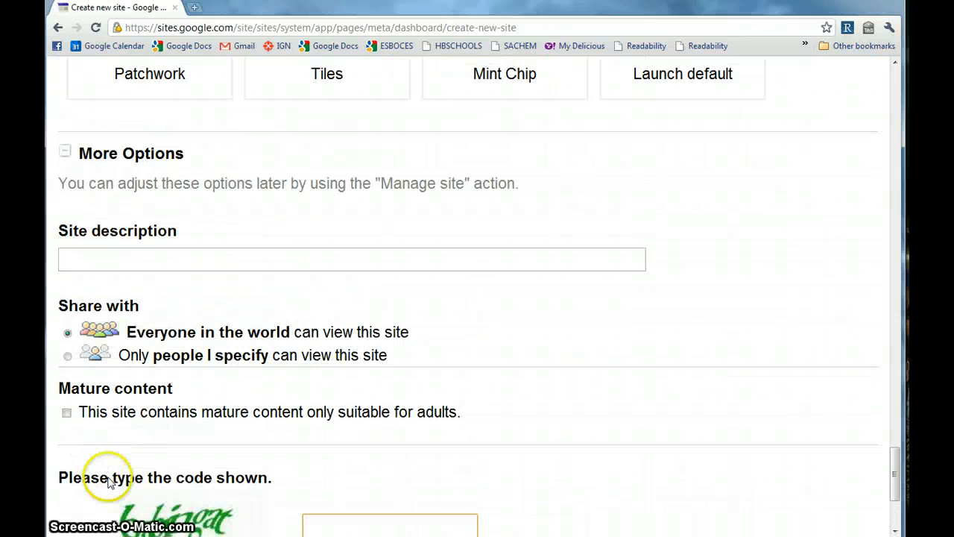
scroll(107, 473, up, 6)
scroll(115, 498, up, 6)
scroll(120, 507, down, 3)
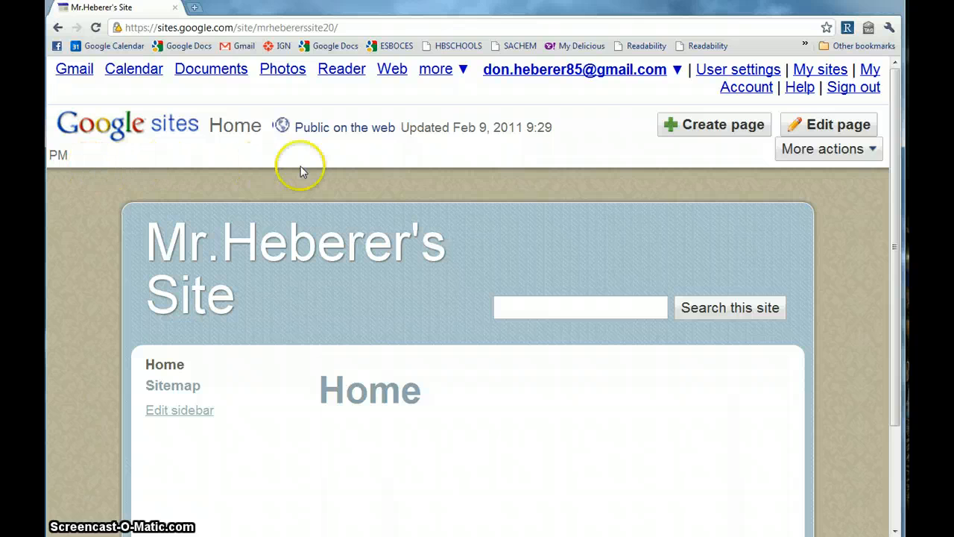
scroll(821, 258, down, 3)
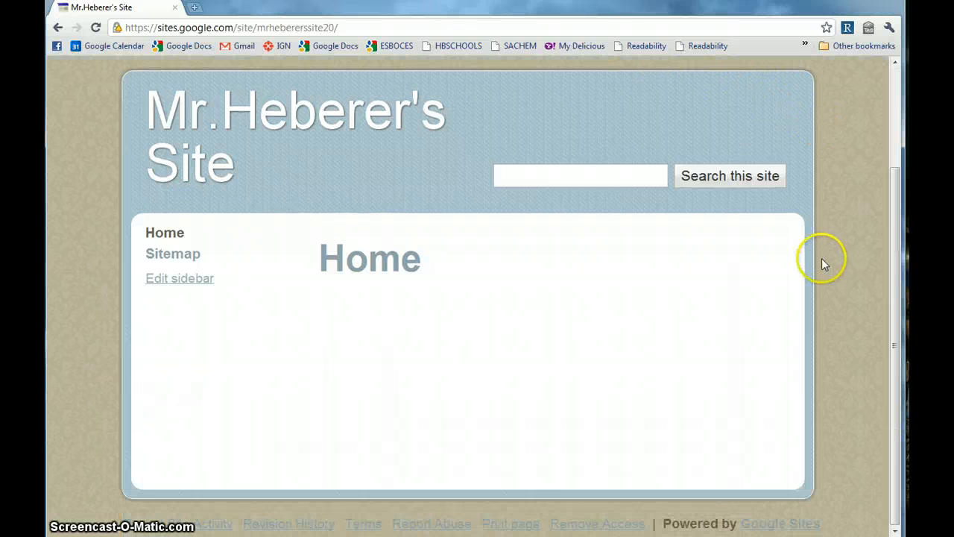
scroll(826, 267, up, 3)
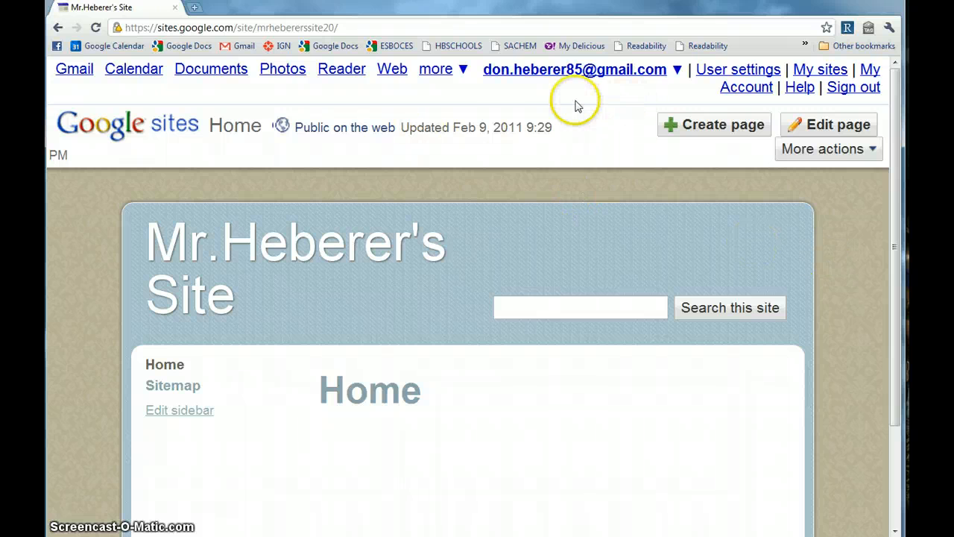
scroll(168, 414, down, 1)
scroll(424, 298, down, 1)
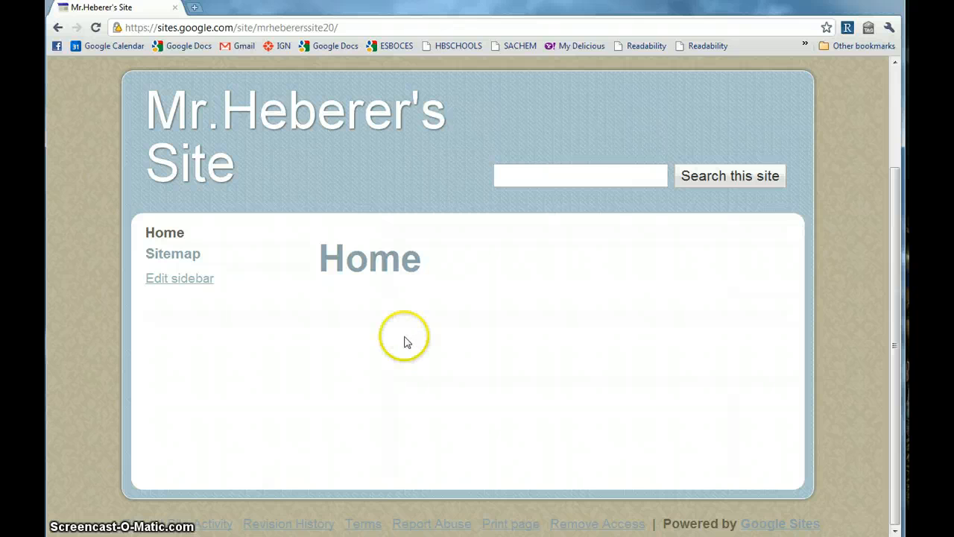
scroll(406, 340, up, 2)
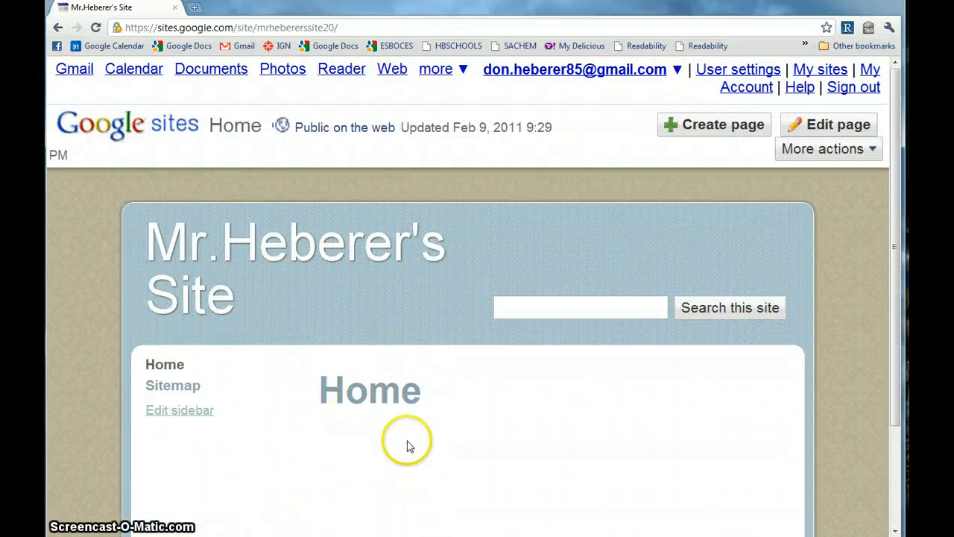
scroll(500, 436, down, 1)
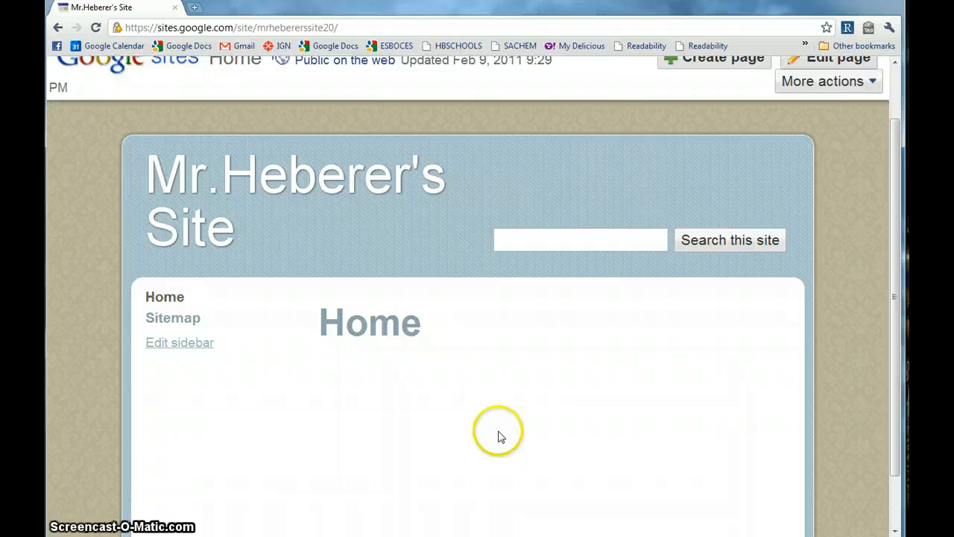
scroll(492, 441, up, 1)
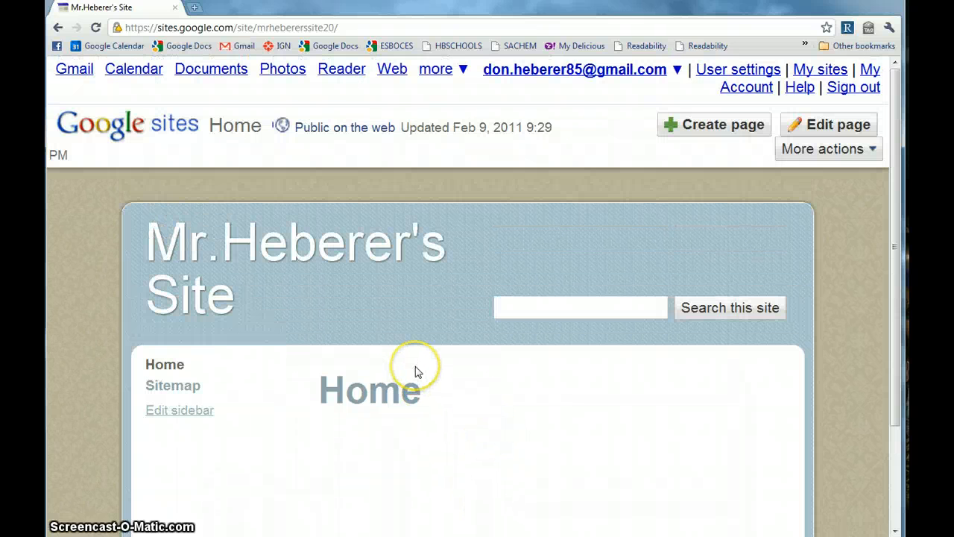
scroll(418, 372, down, 1)
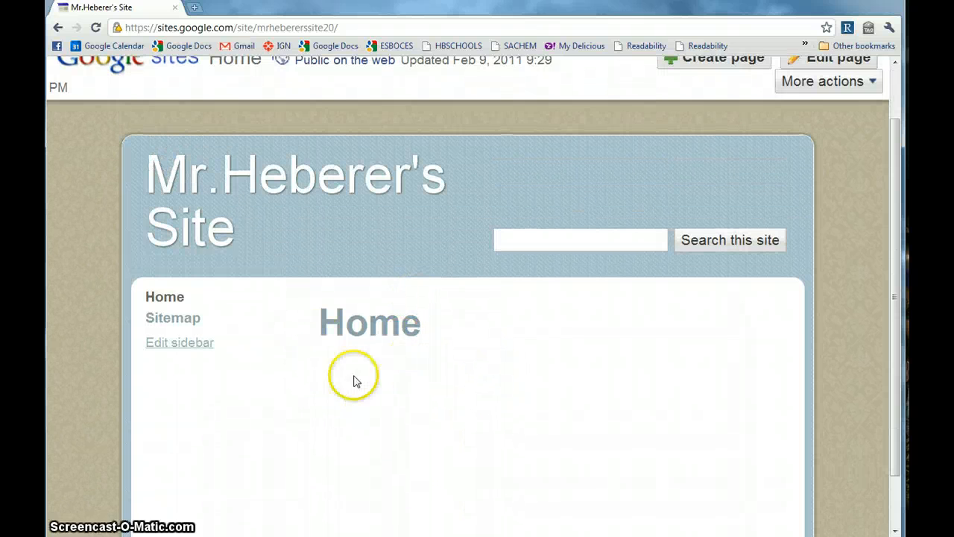
scroll(479, 410, up, 1)
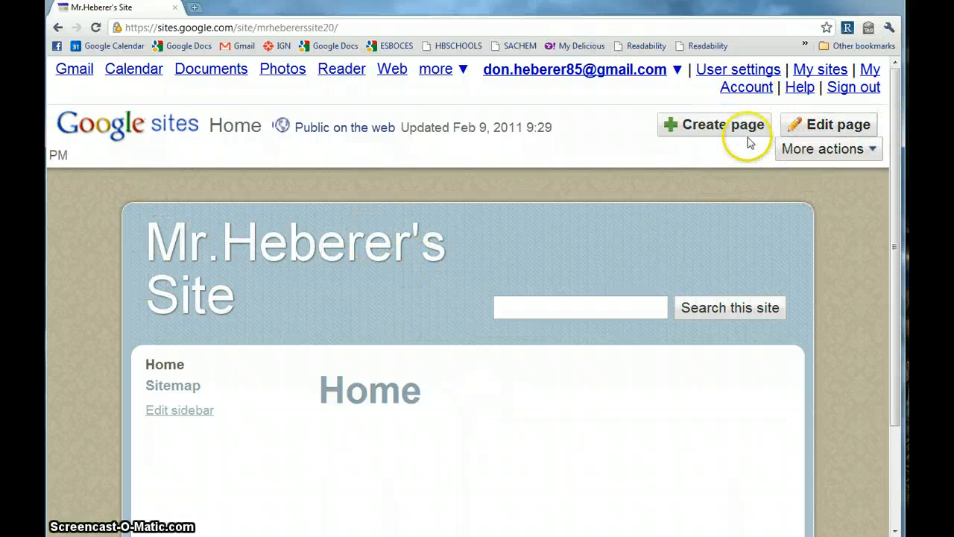
Edit the Home page and write 'Welcome to my website!' in its body.
click(838, 128)
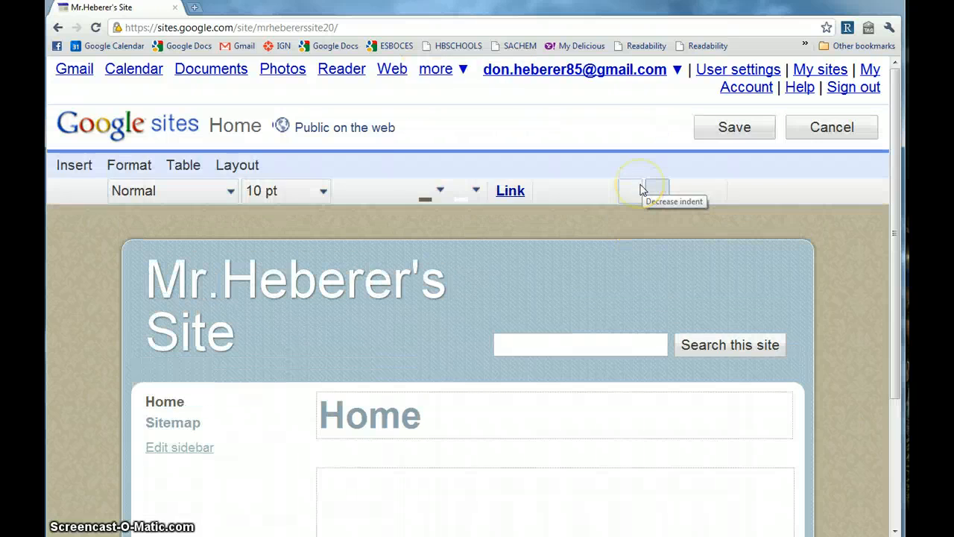
scroll(641, 188, down, 1)
scroll(641, 188, down, 1)
scroll(641, 188, up, 1)
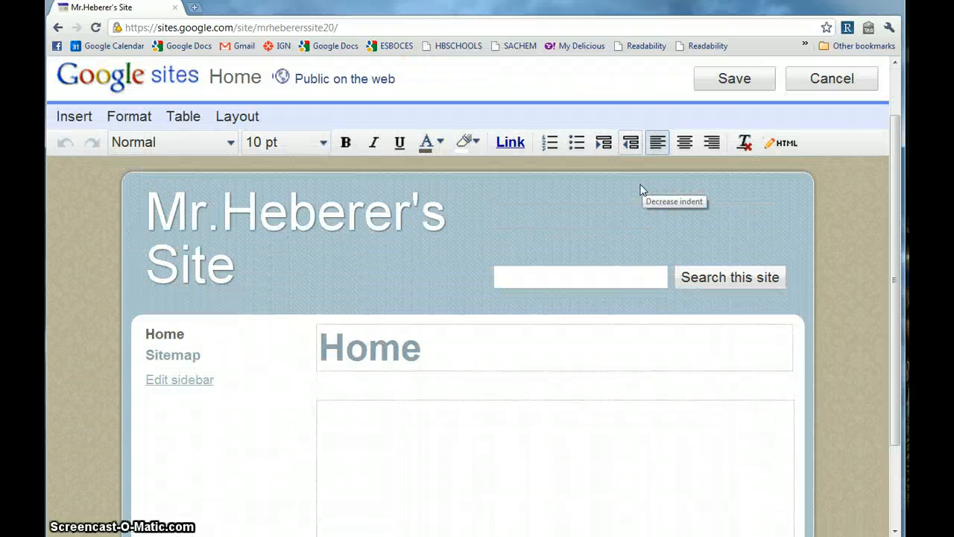
click(733, 298)
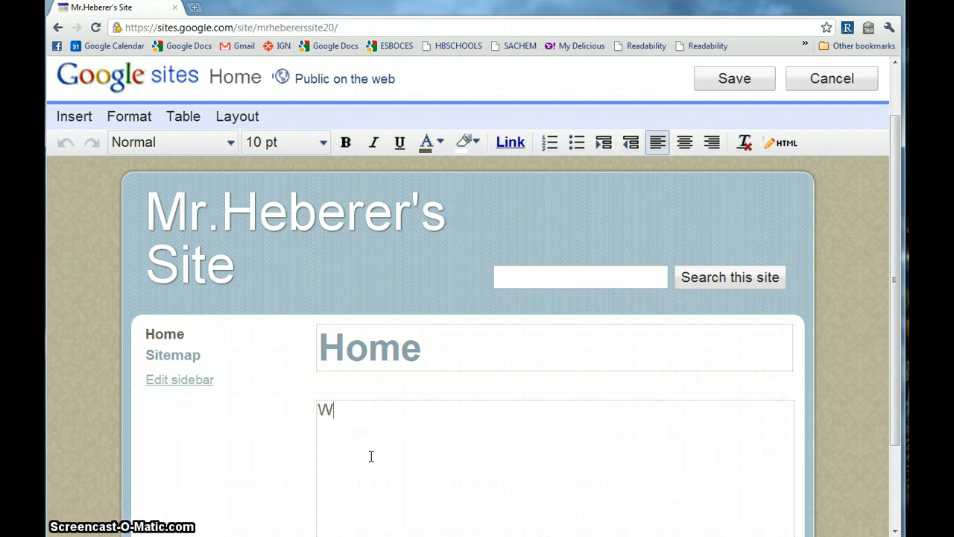
text(comne)
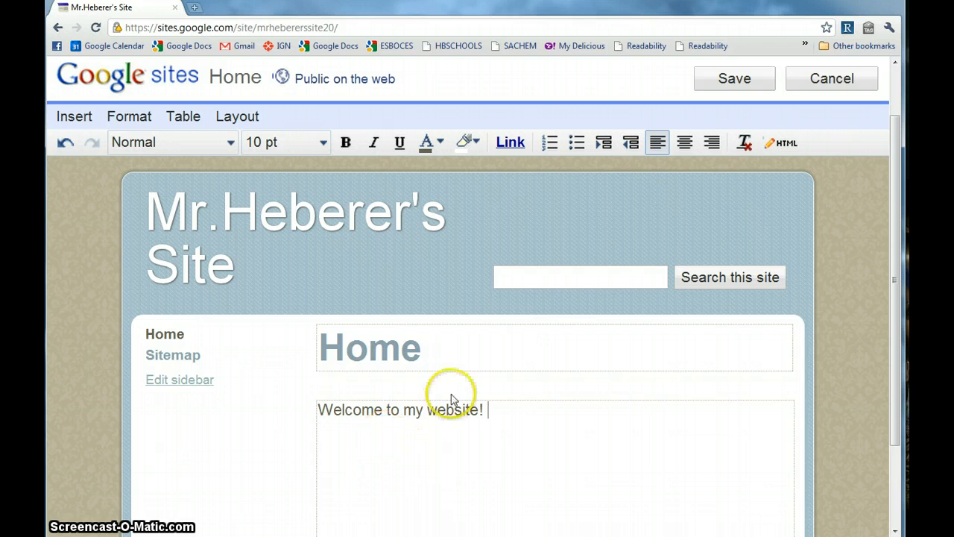
Replace the page title Home with Welcome Message.
click(431, 358)
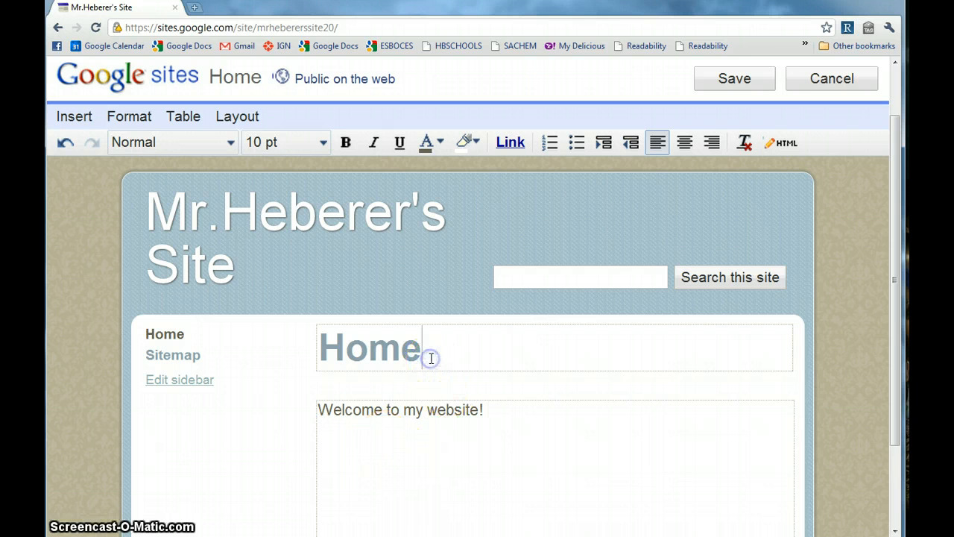
click(423, 348)
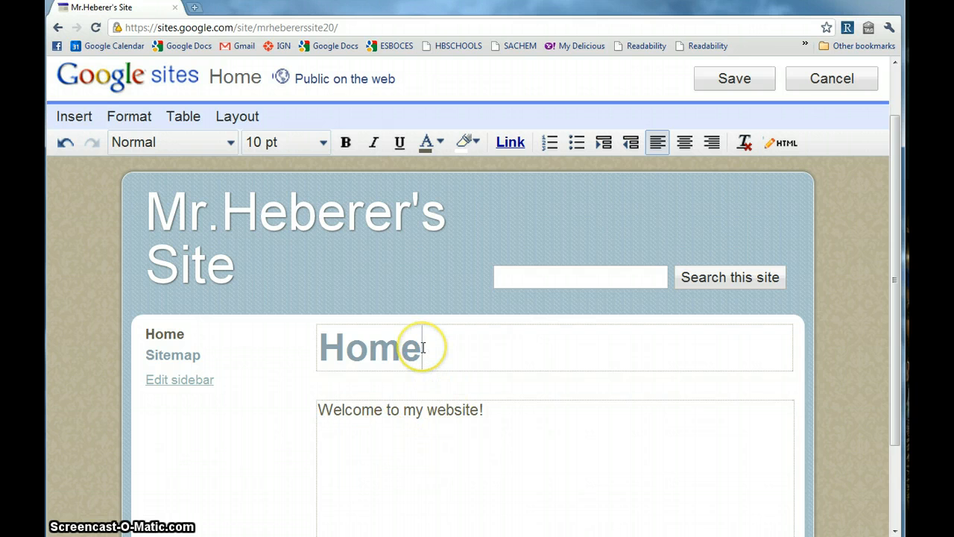
drag(422, 347, 241, 335)
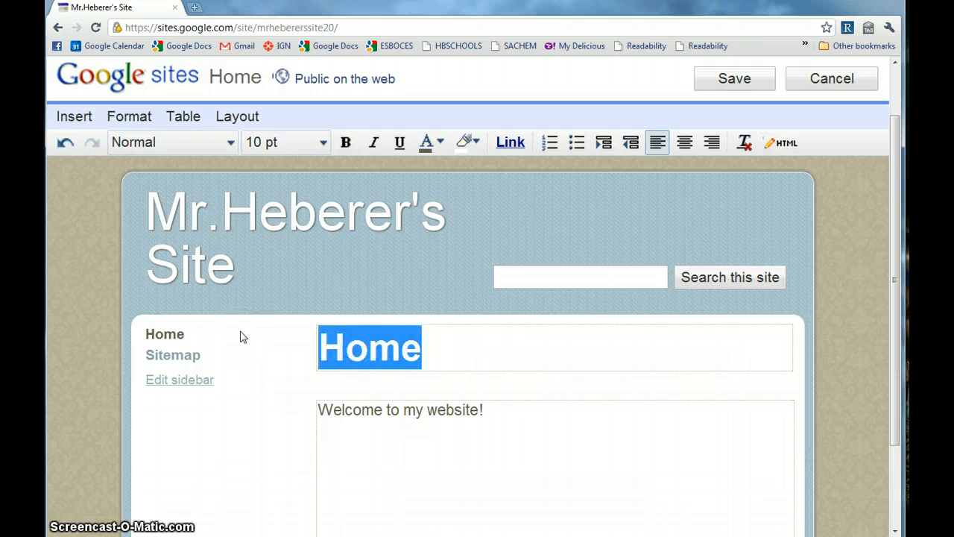
text(Welcome M)
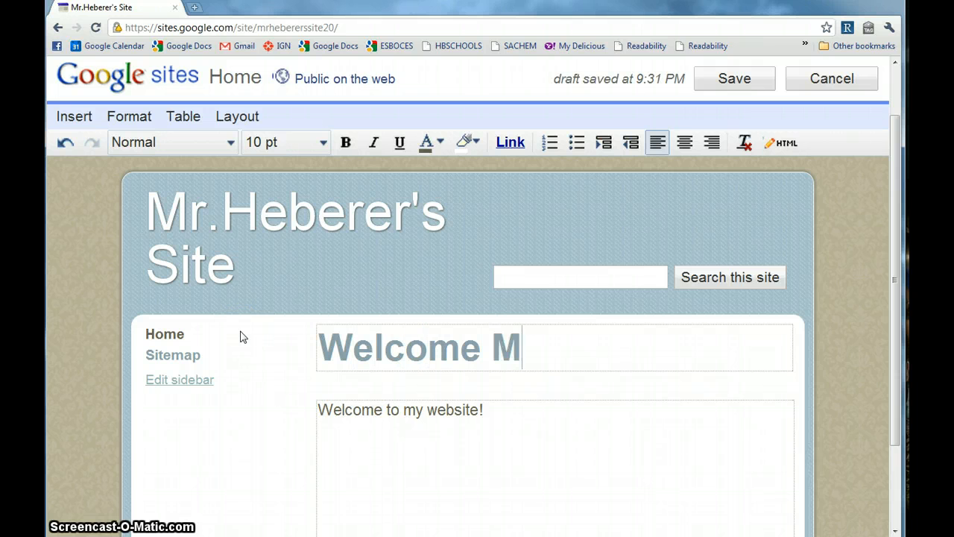
text(essage)
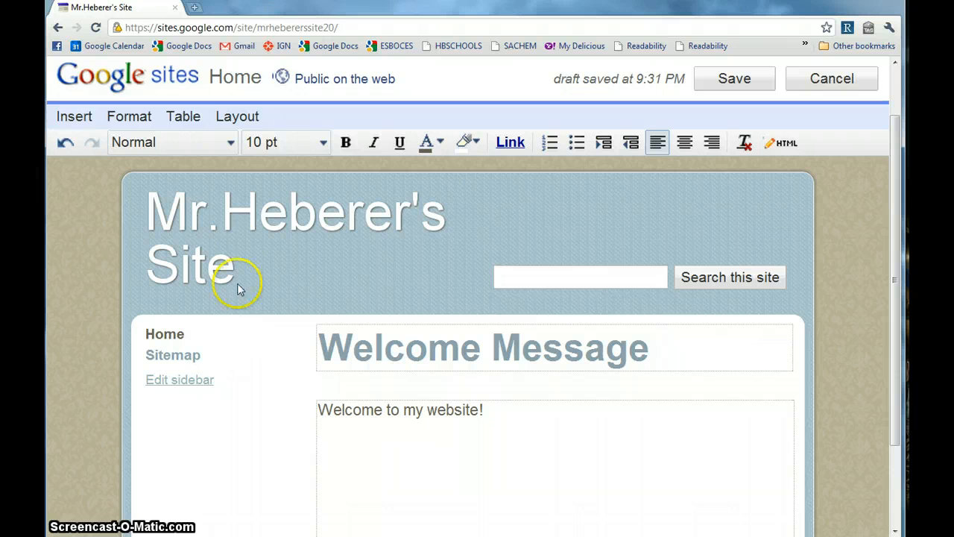
click(604, 466)
Format the 'Welcome to my website!' line as Trebuchet, 12 pt.
triple_click(387, 418)
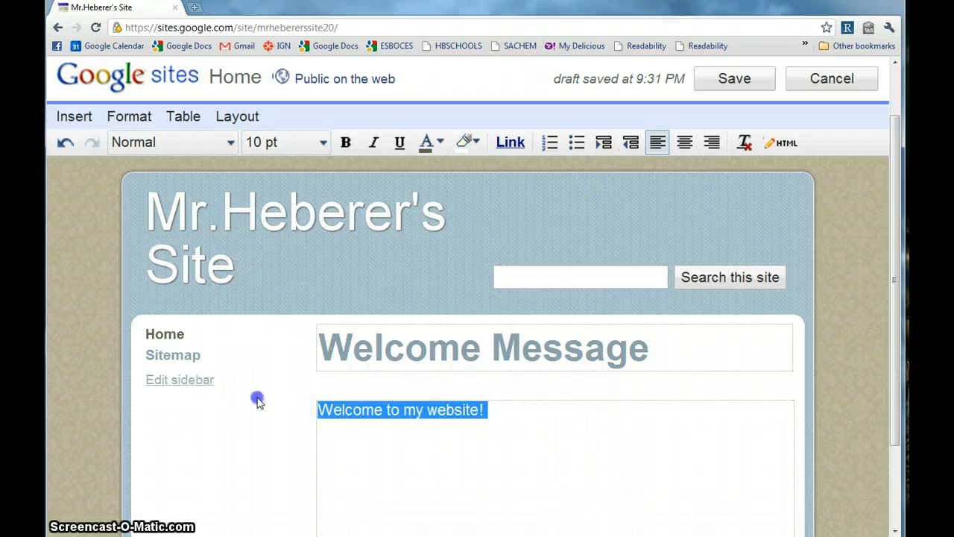
click(231, 143)
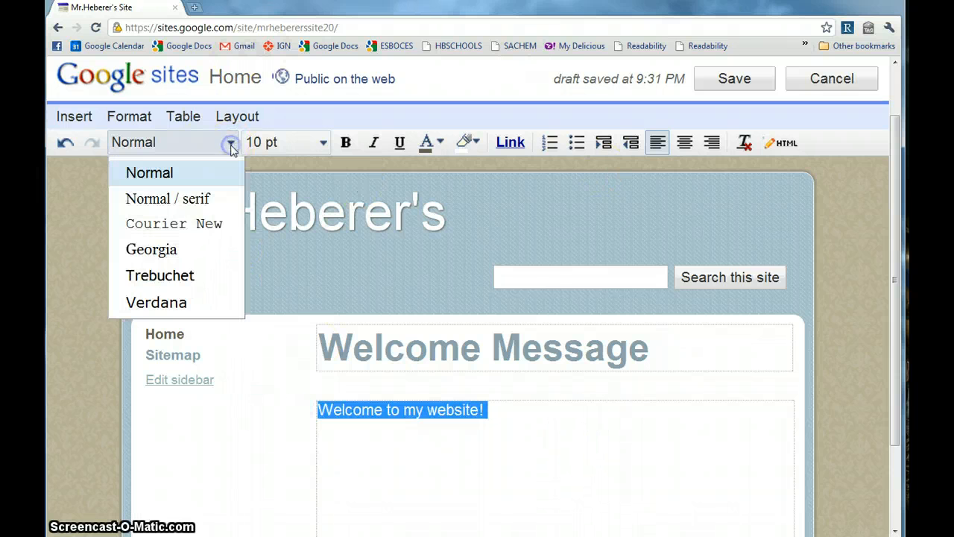
click(185, 275)
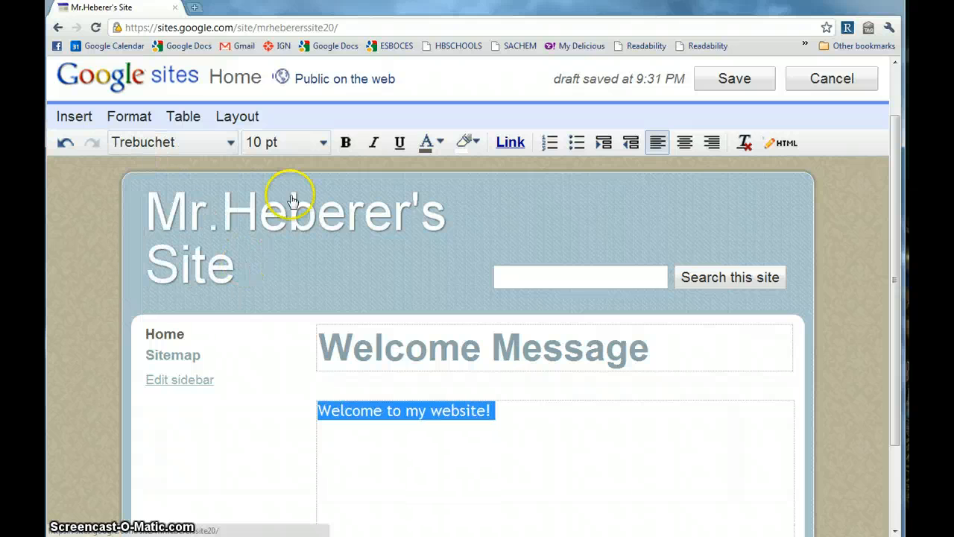
click(323, 144)
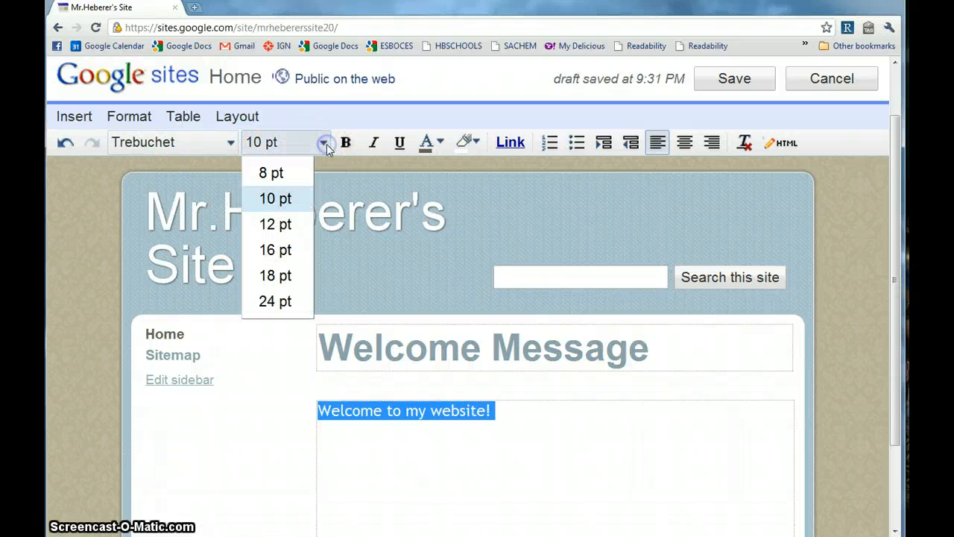
click(297, 225)
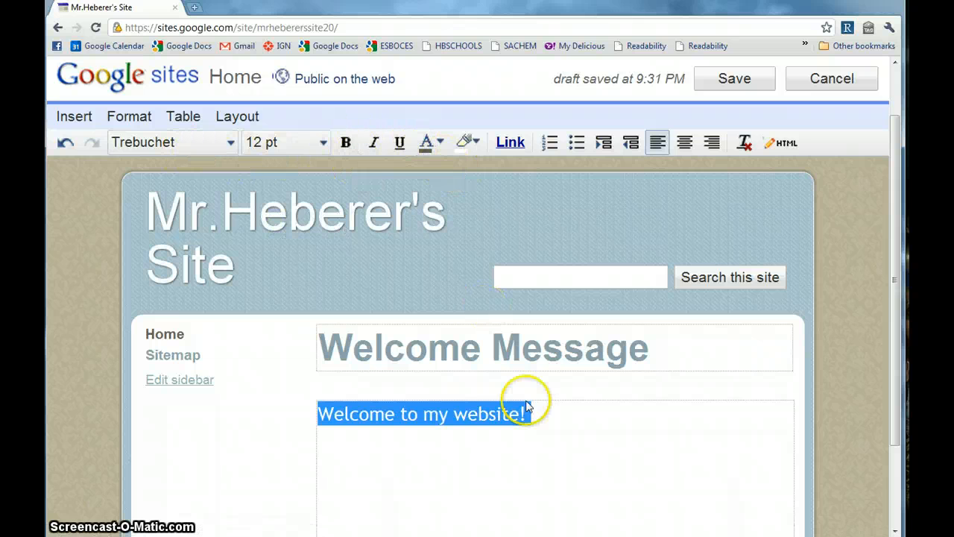
click(548, 439)
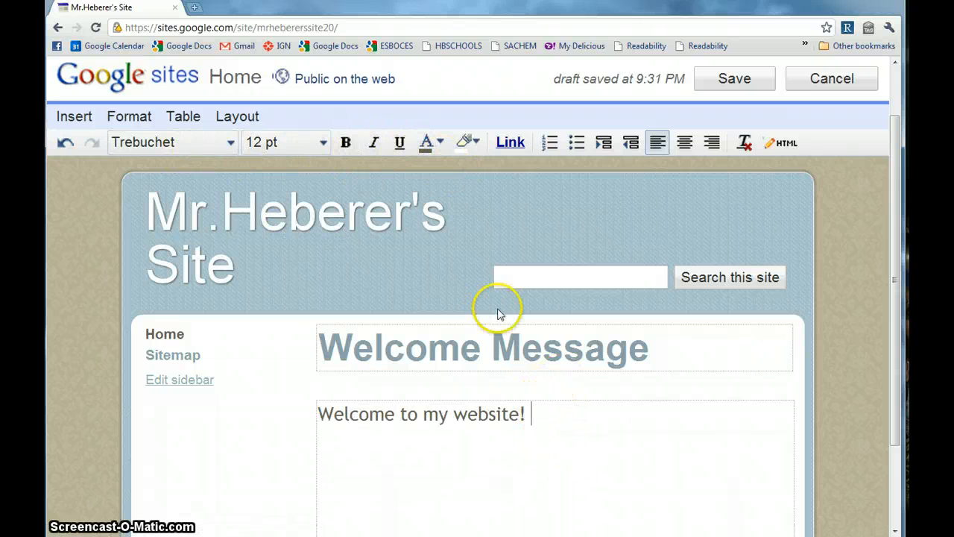
scroll(473, 297, down, 2)
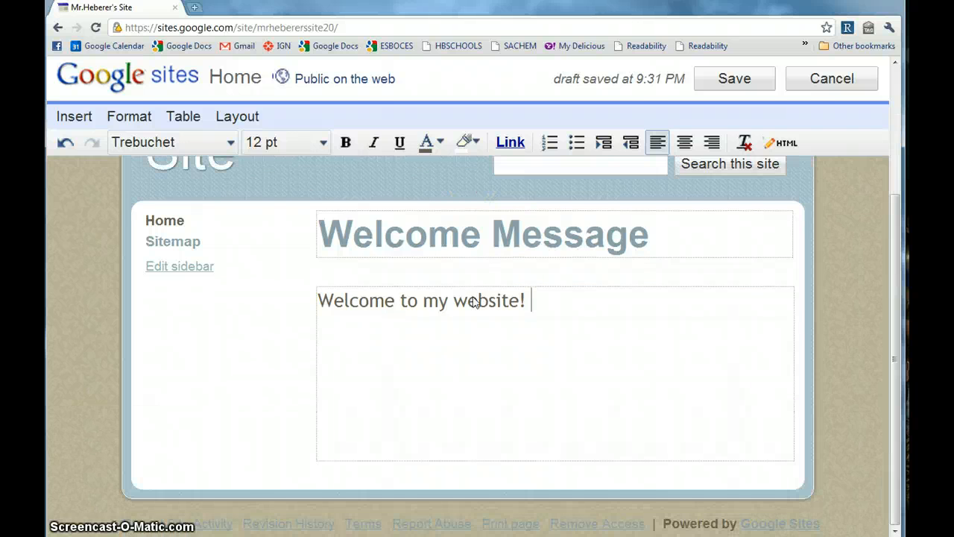
scroll(586, 388, up, 3)
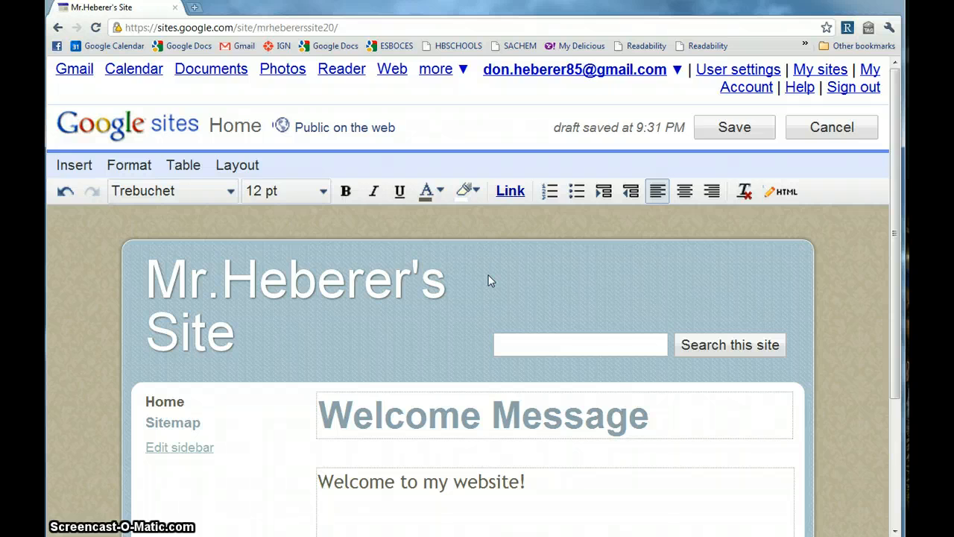
scroll(488, 281, down, 2)
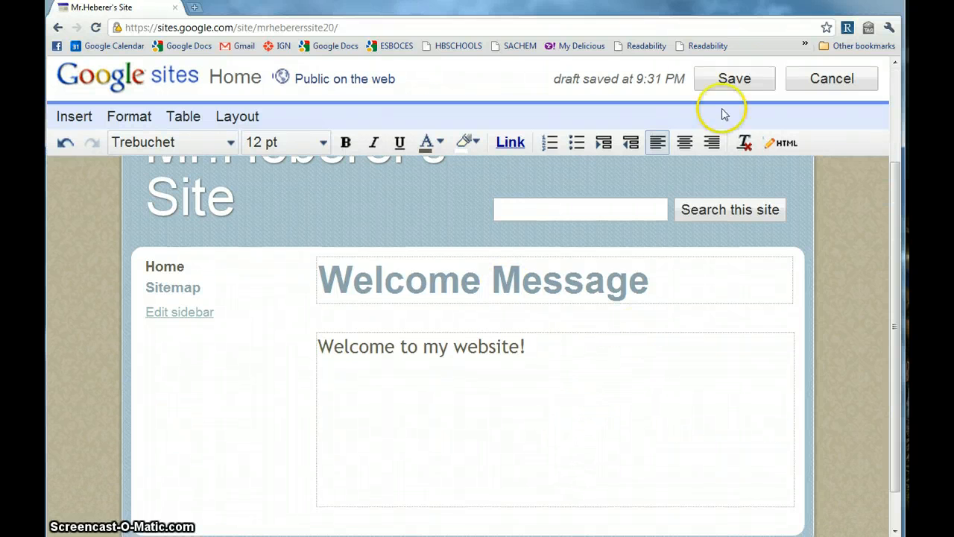
Save the Welcome Message page and check its entry in the sidebar.
click(735, 79)
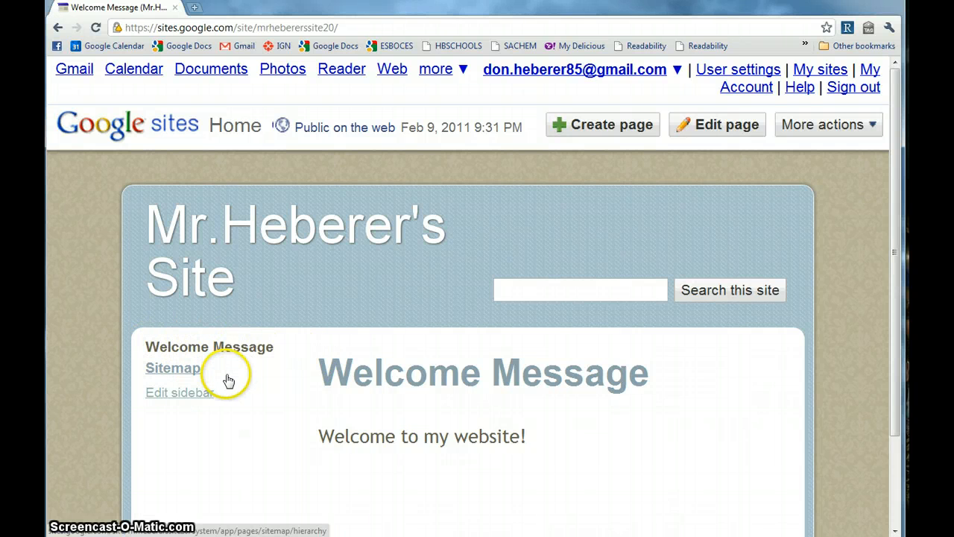
click(219, 337)
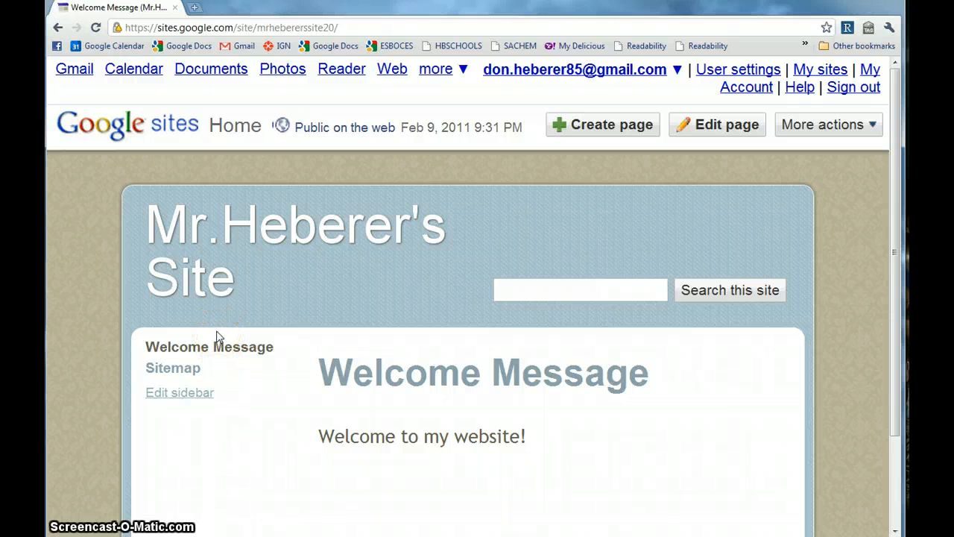
click(214, 336)
click(242, 352)
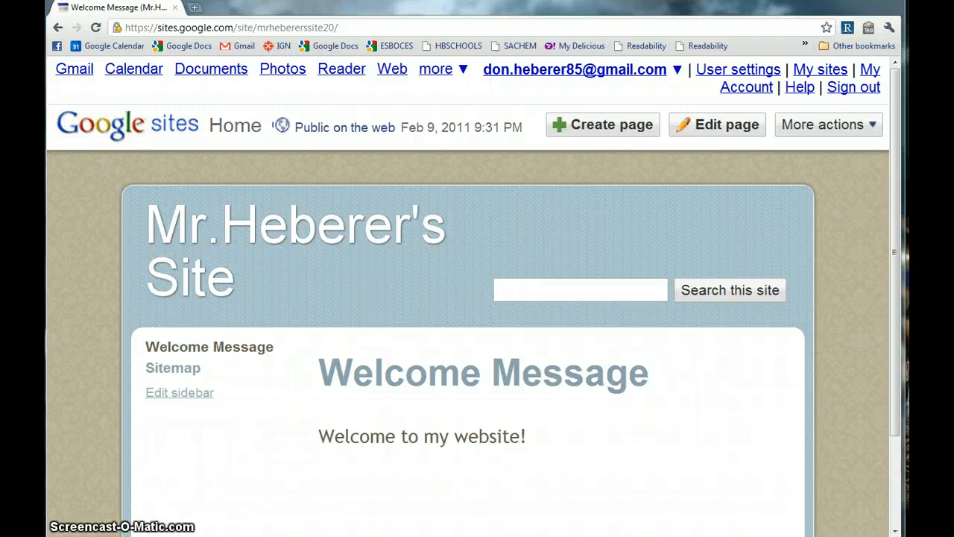
Reopen the page for editing and try the Insert > Image web-address and upload options.
click(733, 128)
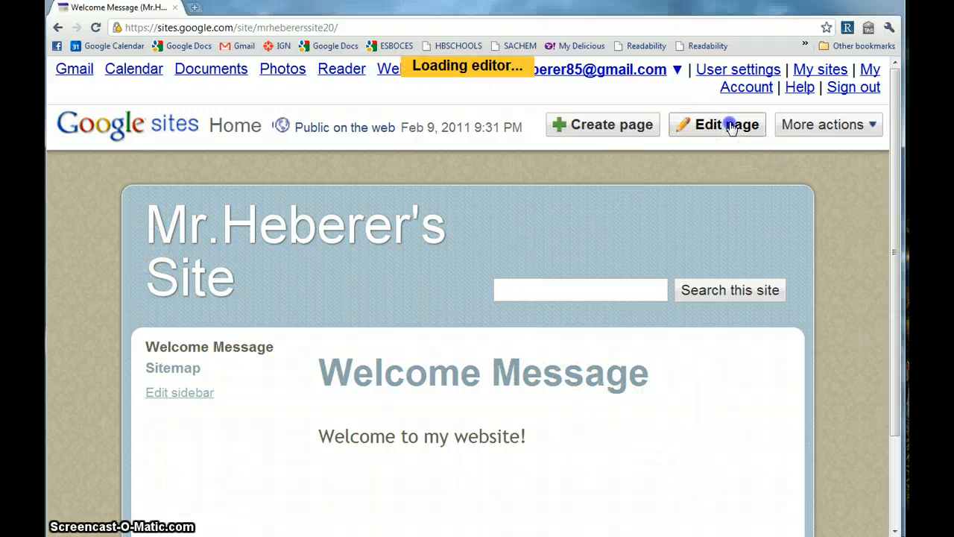
scroll(541, 242, down, 1)
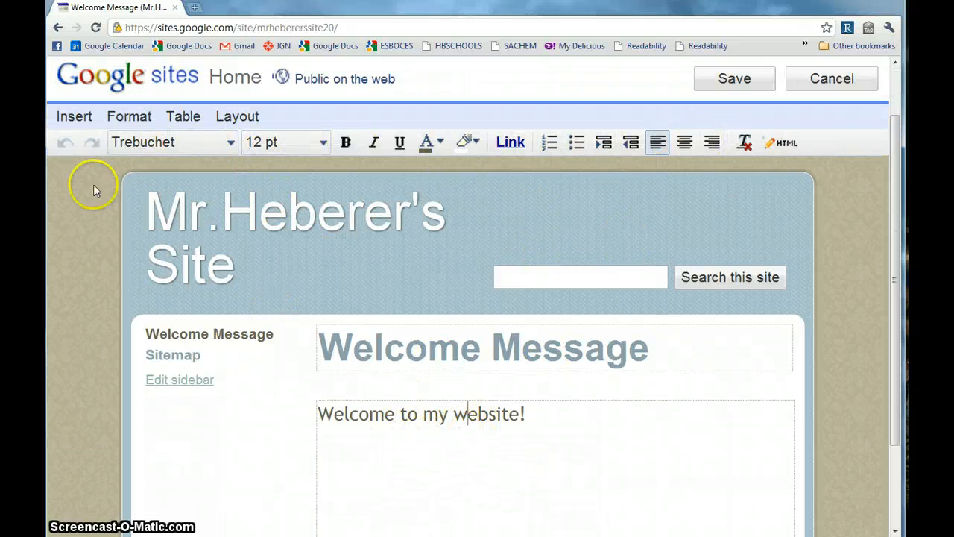
click(73, 124)
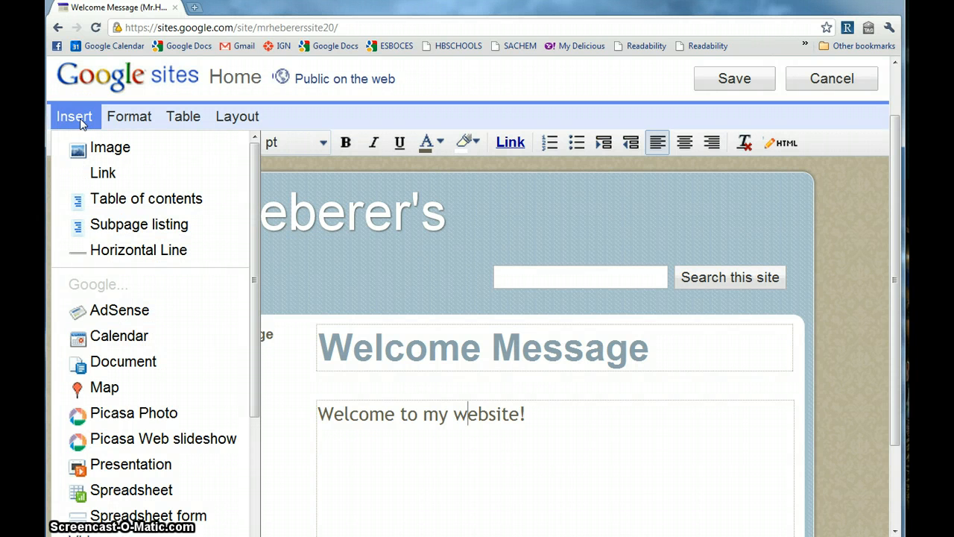
click(97, 146)
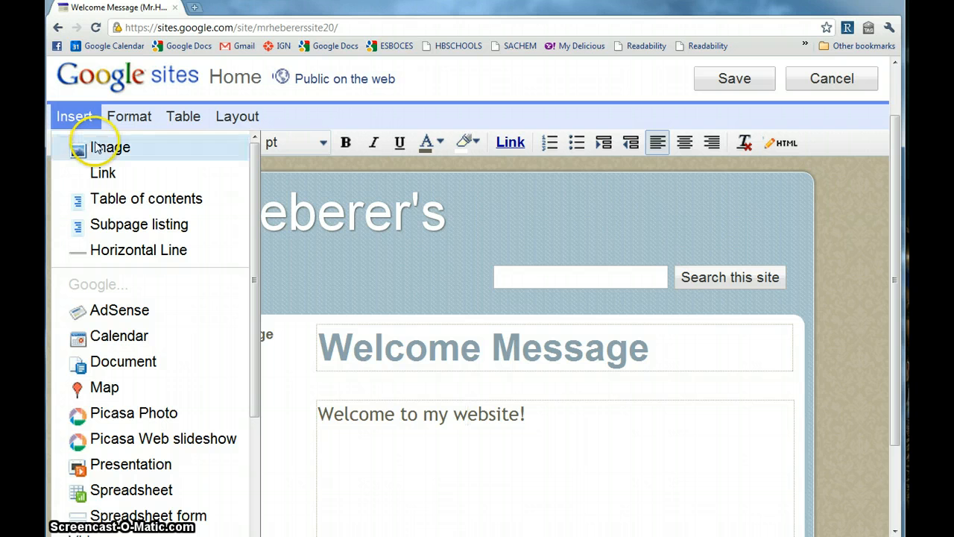
click(98, 148)
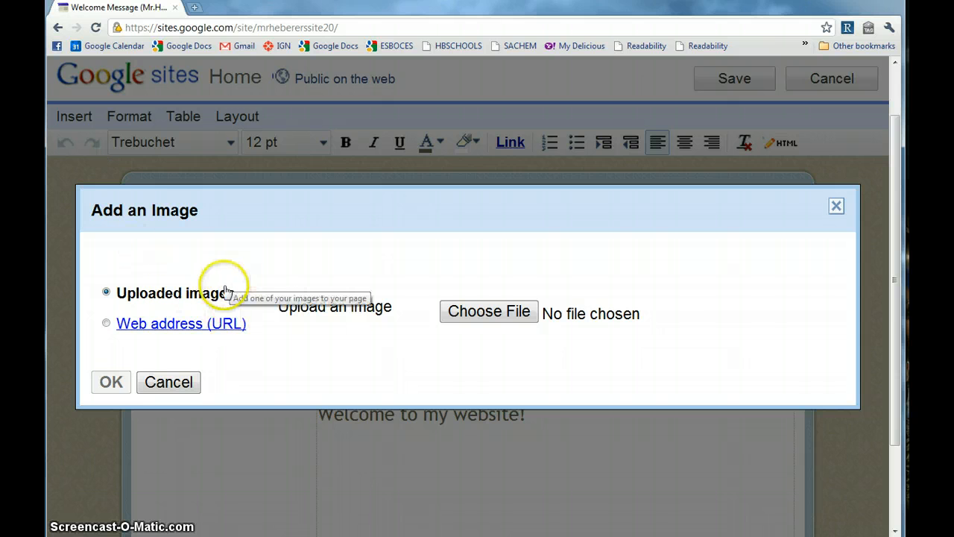
click(107, 325)
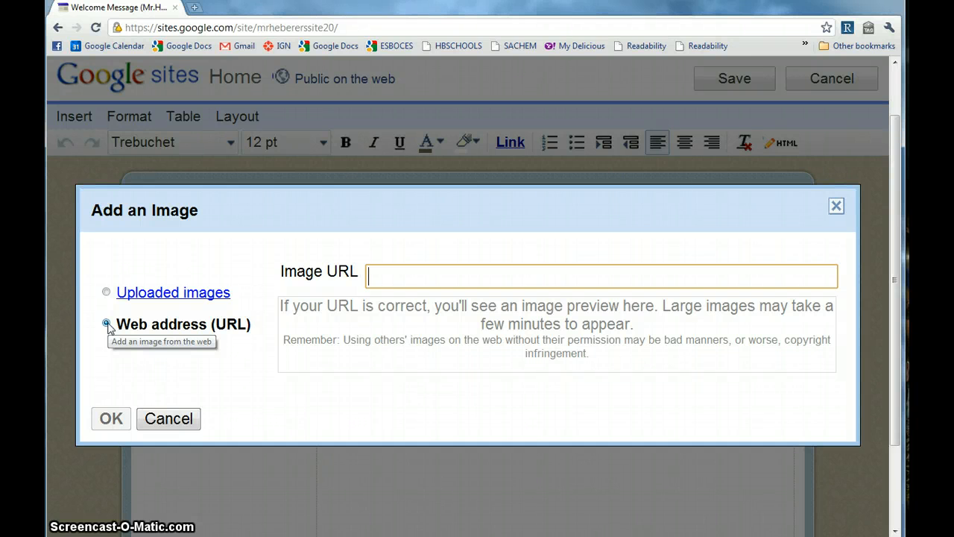
click(111, 319)
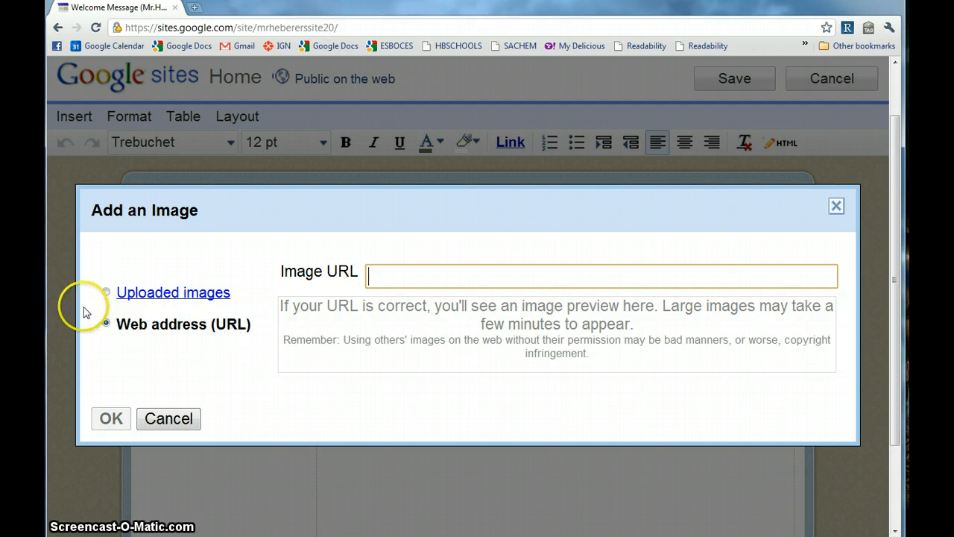
click(106, 293)
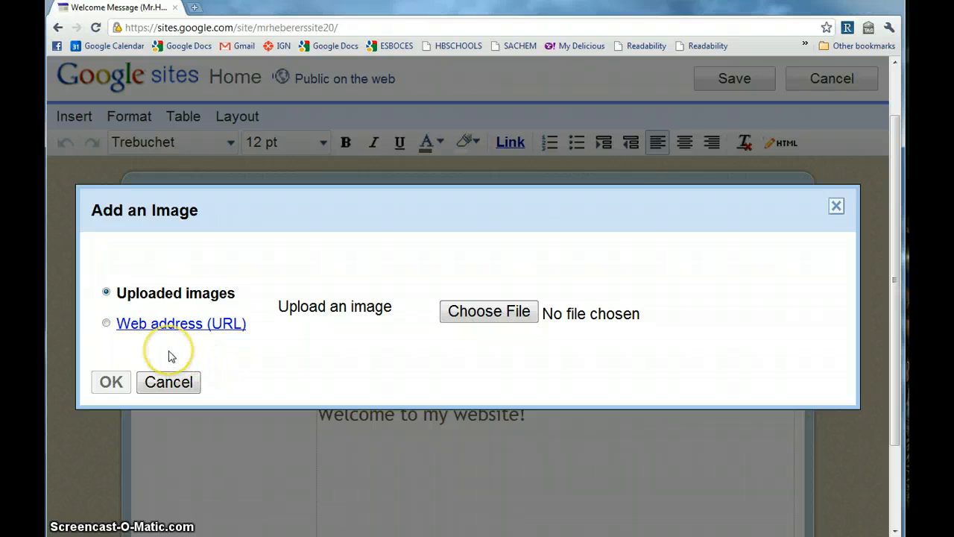
Cancel adding the image and look over the Insert menu again.
click(169, 381)
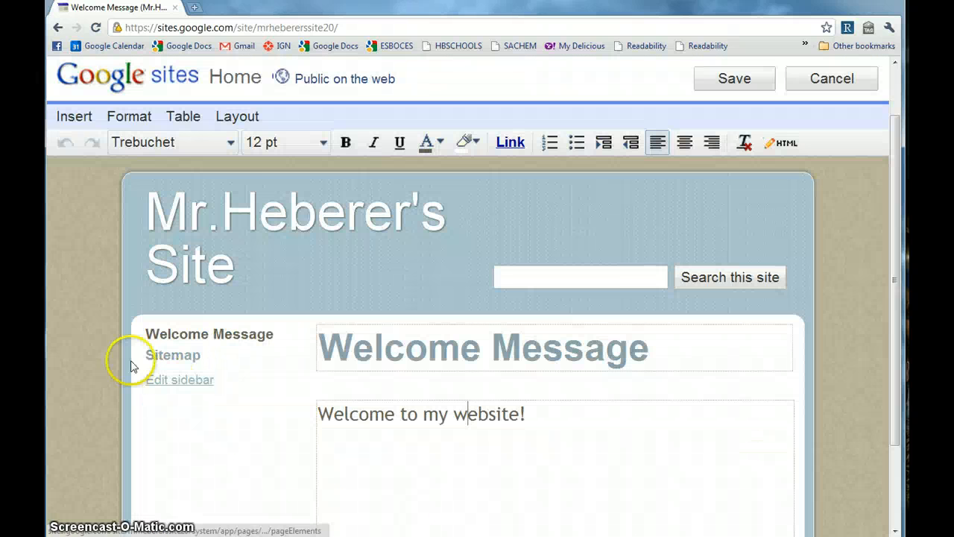
click(78, 117)
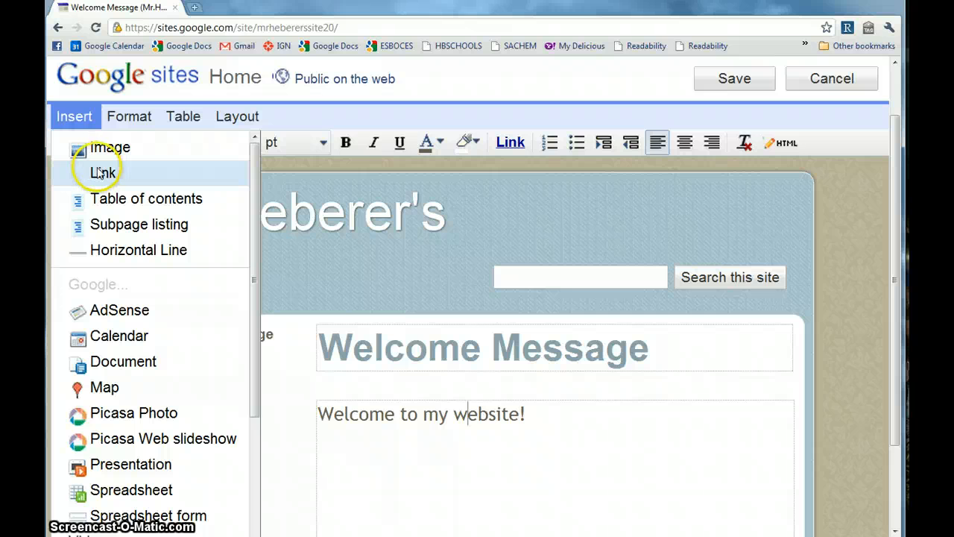
drag(257, 336, 252, 395)
mouse_move(252, 387)
mouse_down()
mouse_move(251, 370)
mouse_move(251, 379)
mouse_up()
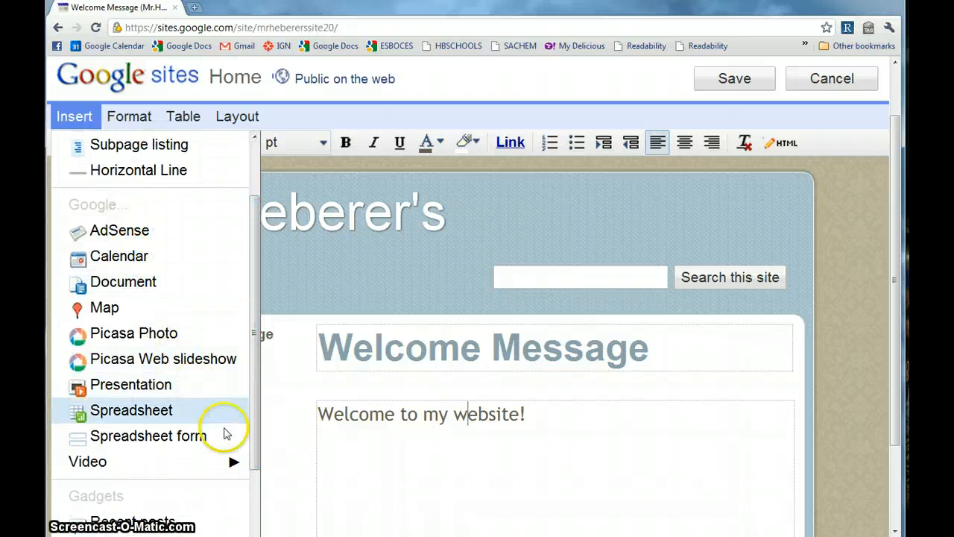
mouse_move(256, 431)
mouse_down()
mouse_move(257, 502)
mouse_move(260, 436)
mouse_up()
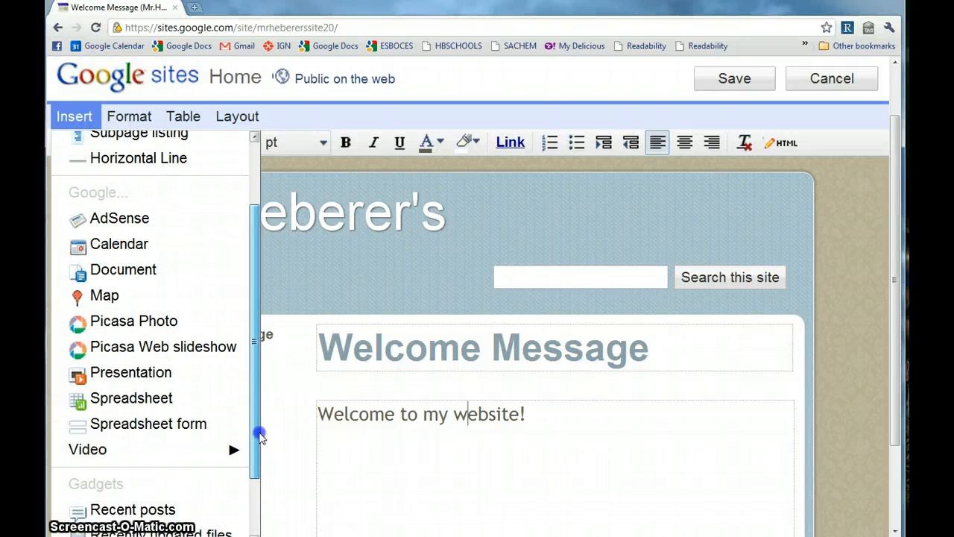
scroll(182, 375, down, 2)
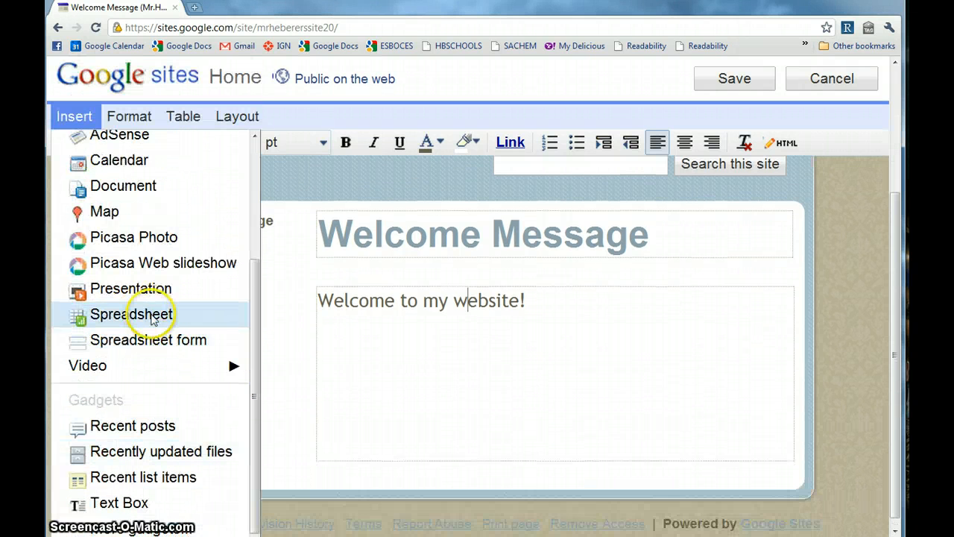
mouse_move(162, 371)
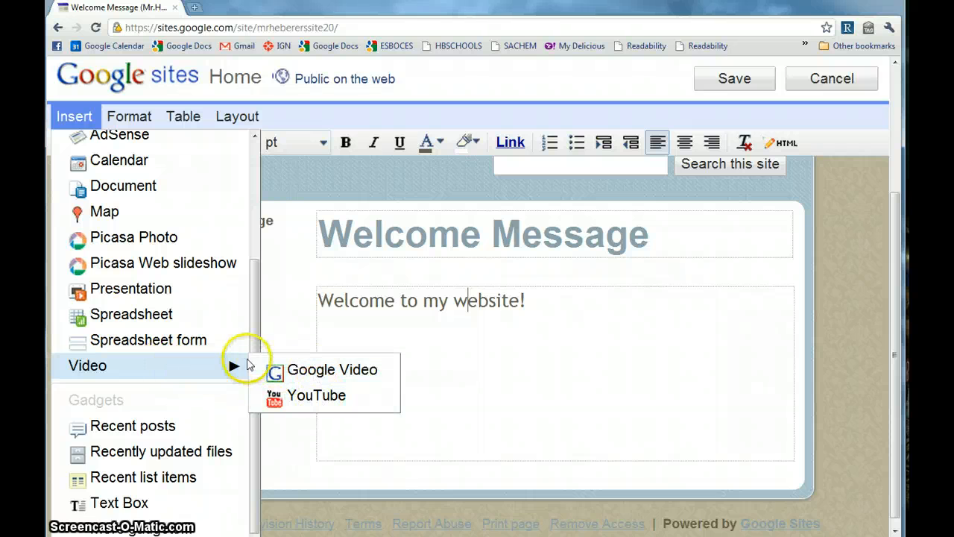
scroll(254, 335, up, 6)
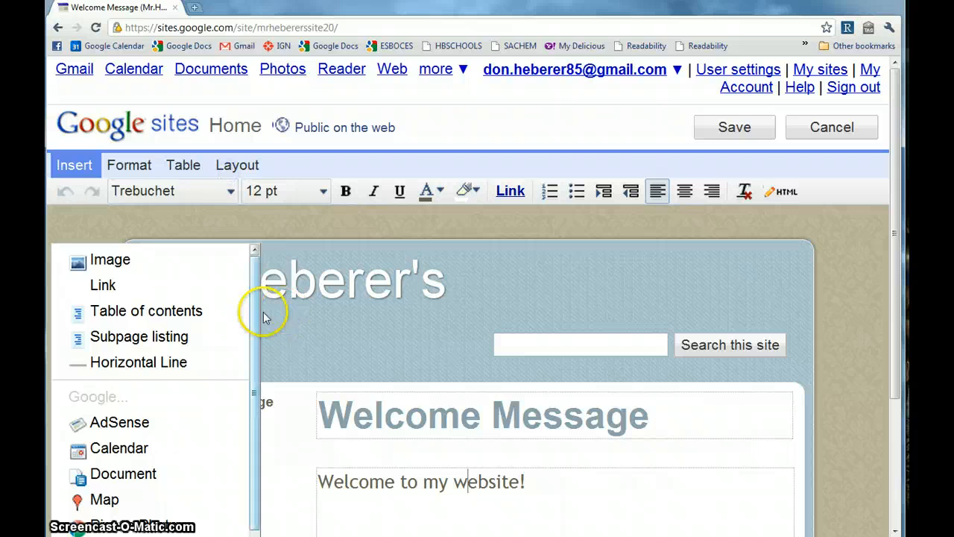
Look through the Format and Table menus, then show the Layout column options.
click(127, 164)
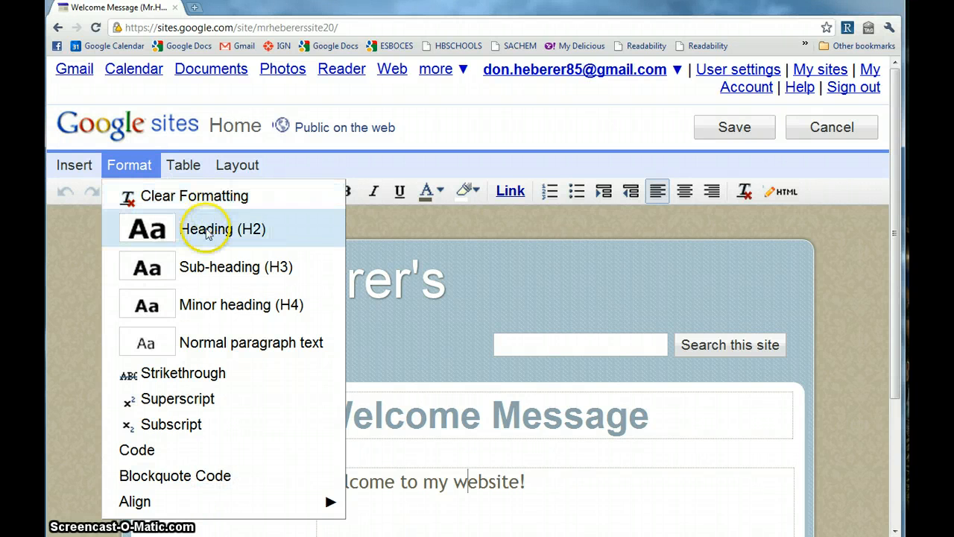
click(183, 164)
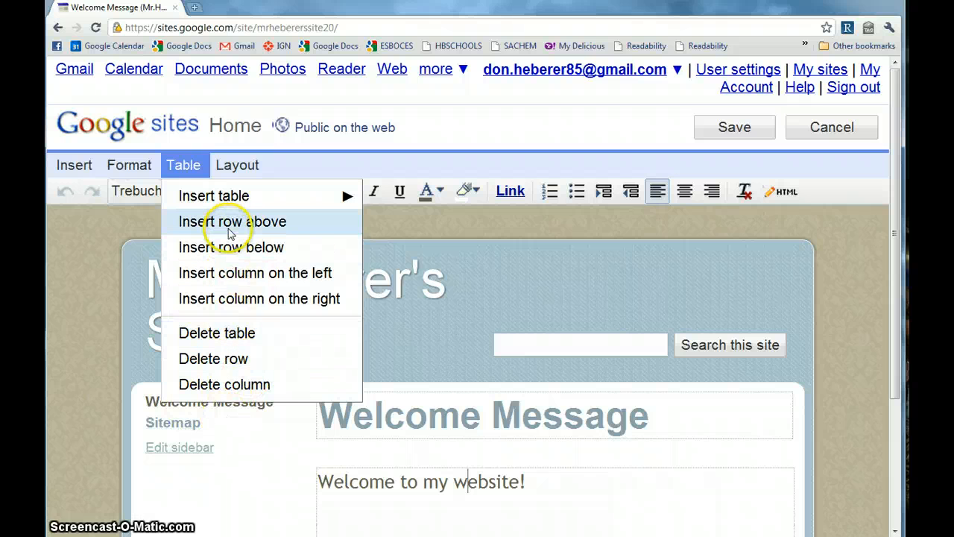
mouse_move(228, 196)
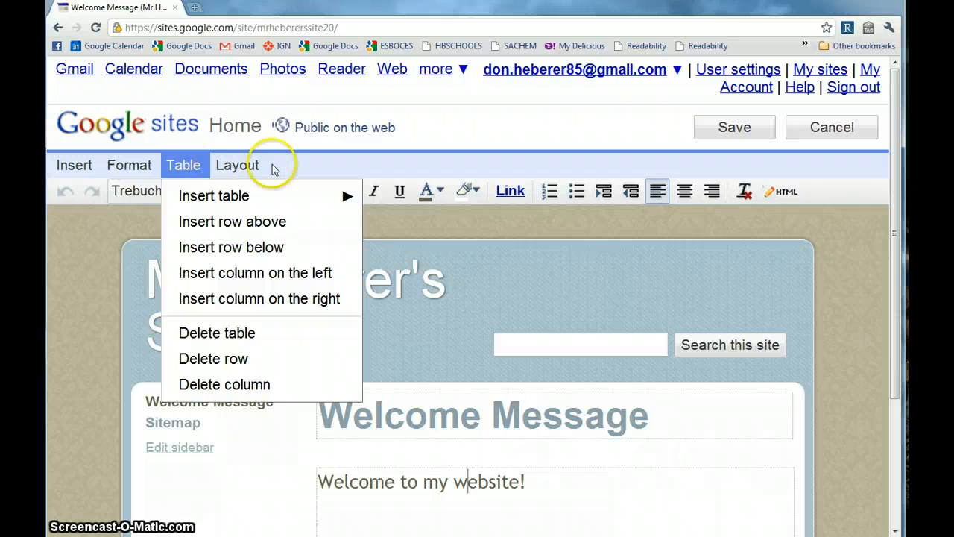
click(252, 166)
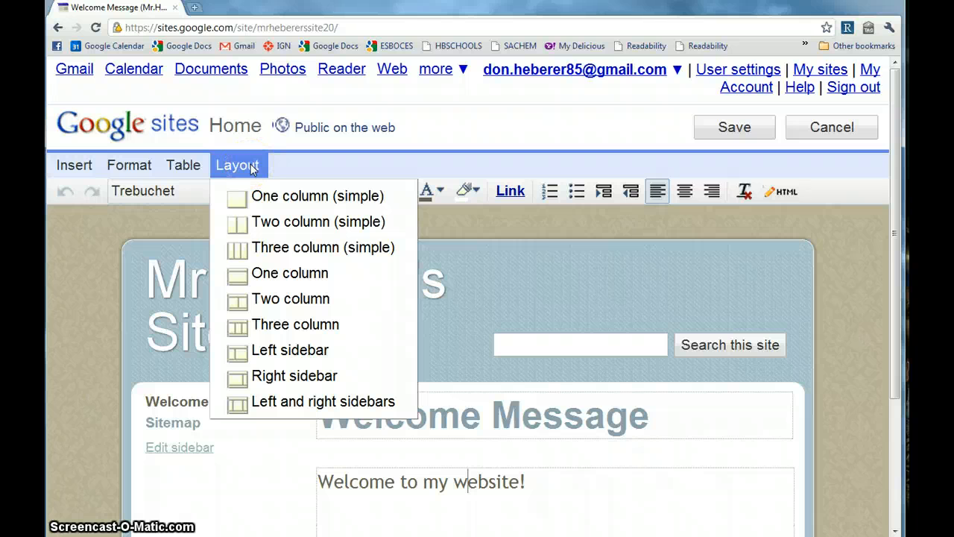
Switch the Welcome Message page to Two column (simple) and place the cursor in the right column.
click(277, 222)
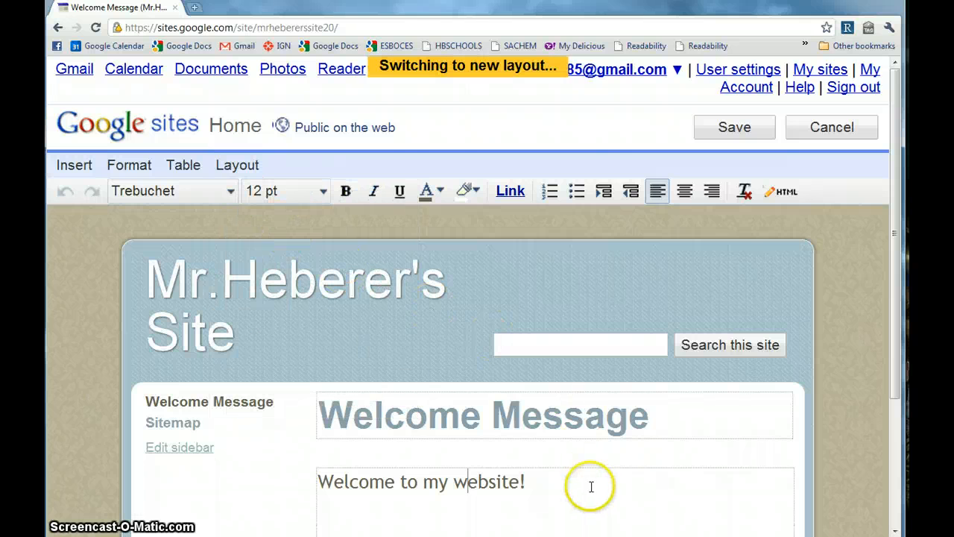
scroll(585, 425, down, 3)
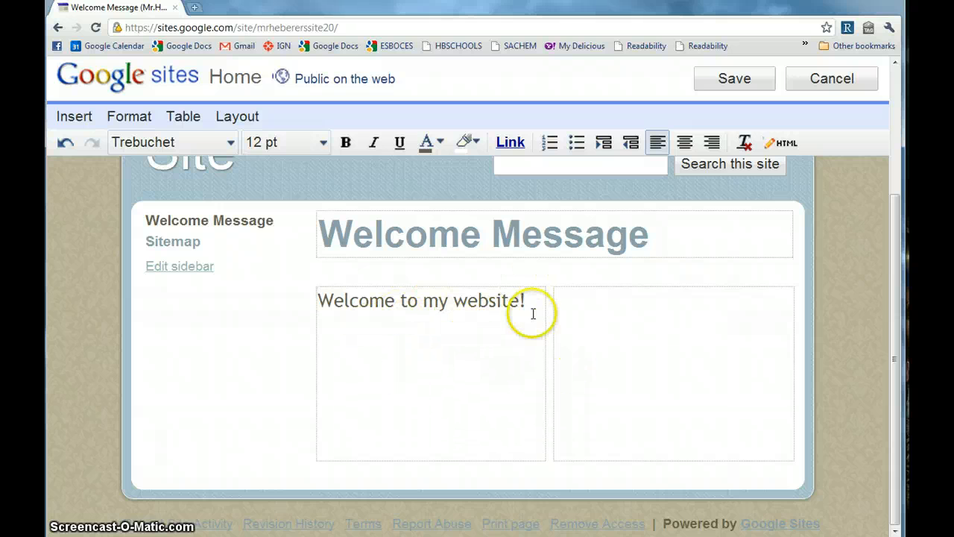
click(598, 317)
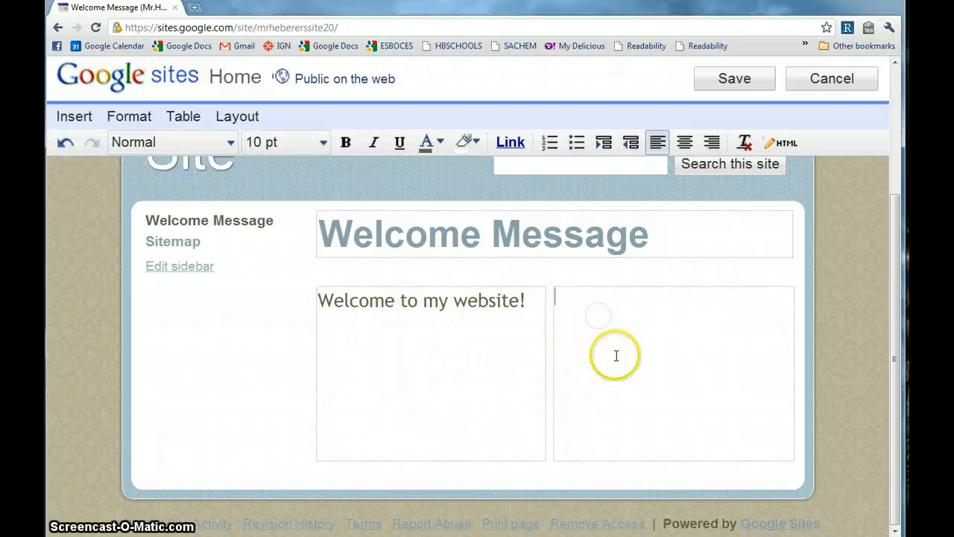
Open the Add an Image dialog from the Insert menu.
click(67, 119)
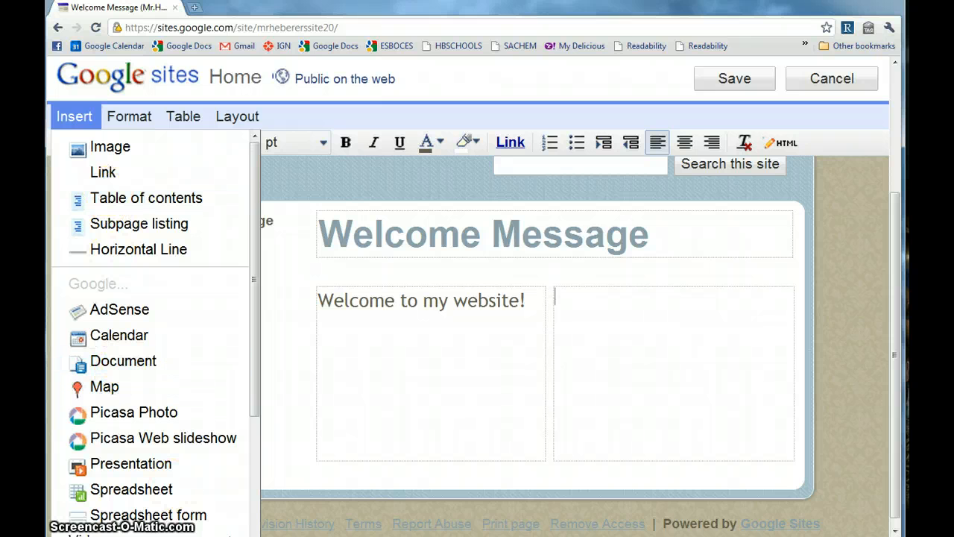
click(73, 122)
click(73, 122)
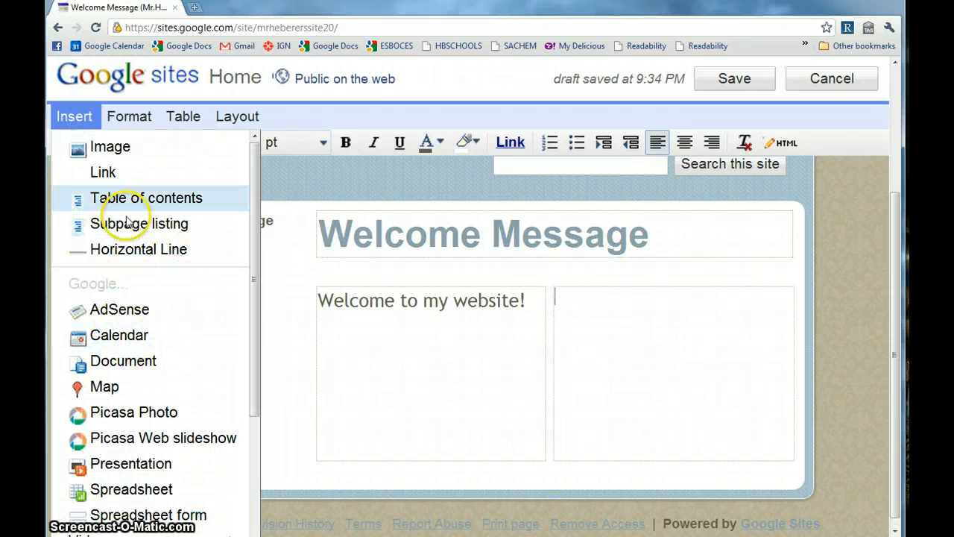
click(118, 150)
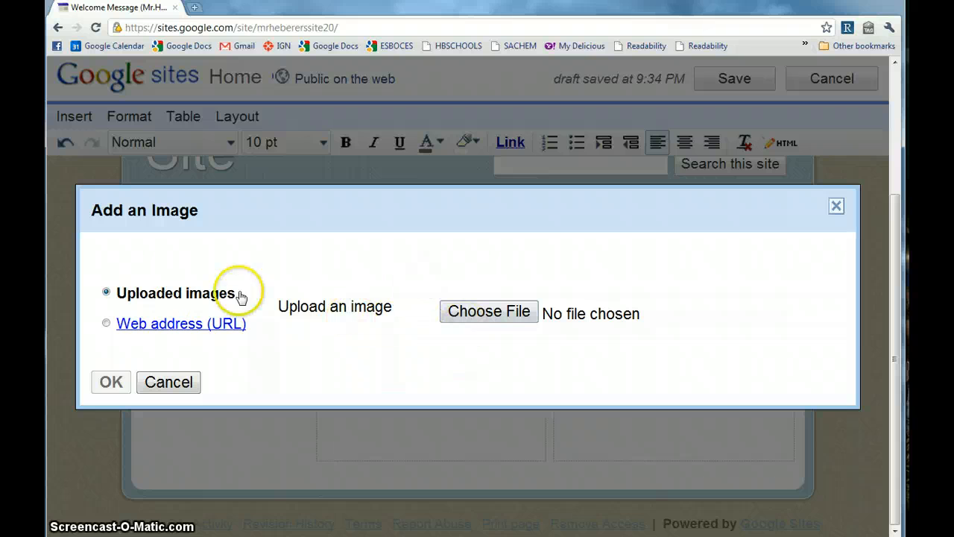
Upload twitter1.jpg from the Desktop and insert it into the right column.
click(483, 326)
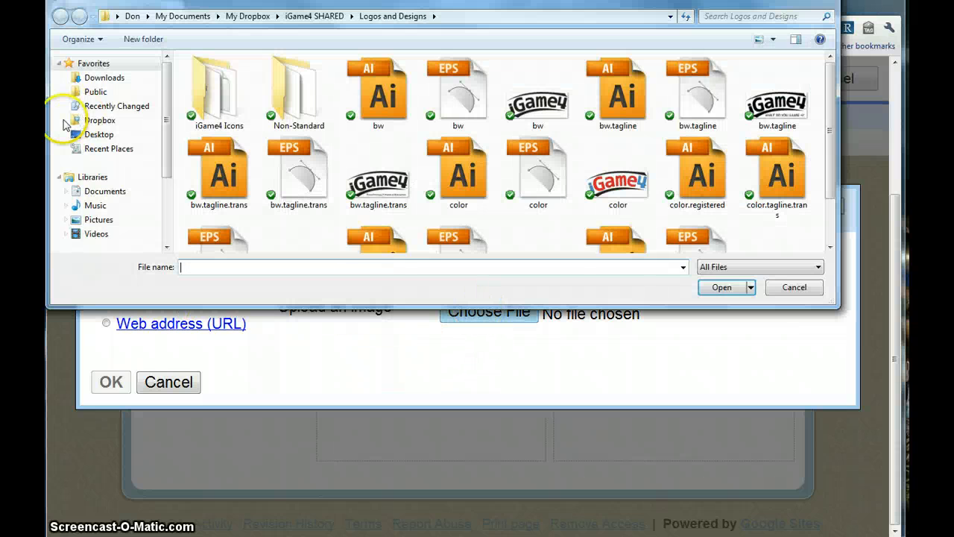
click(99, 134)
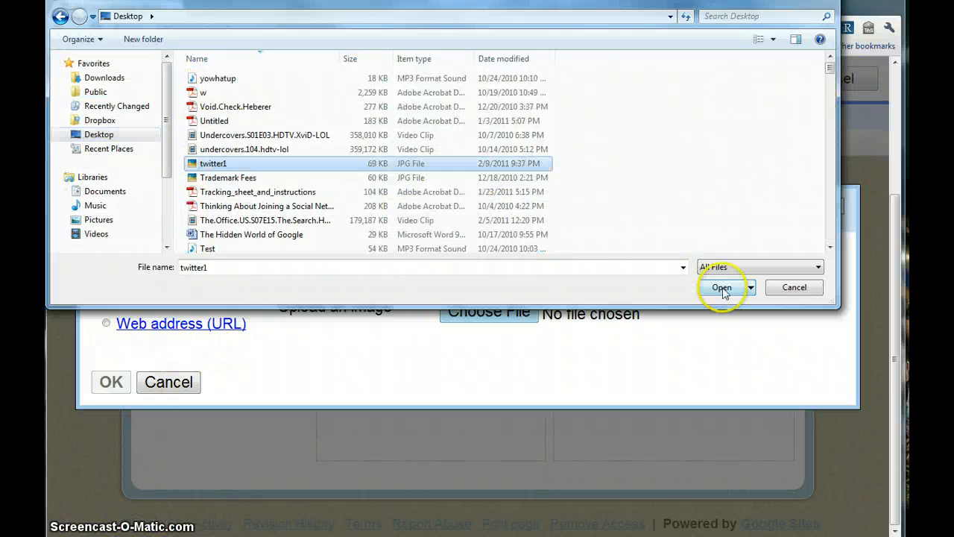
click(721, 287)
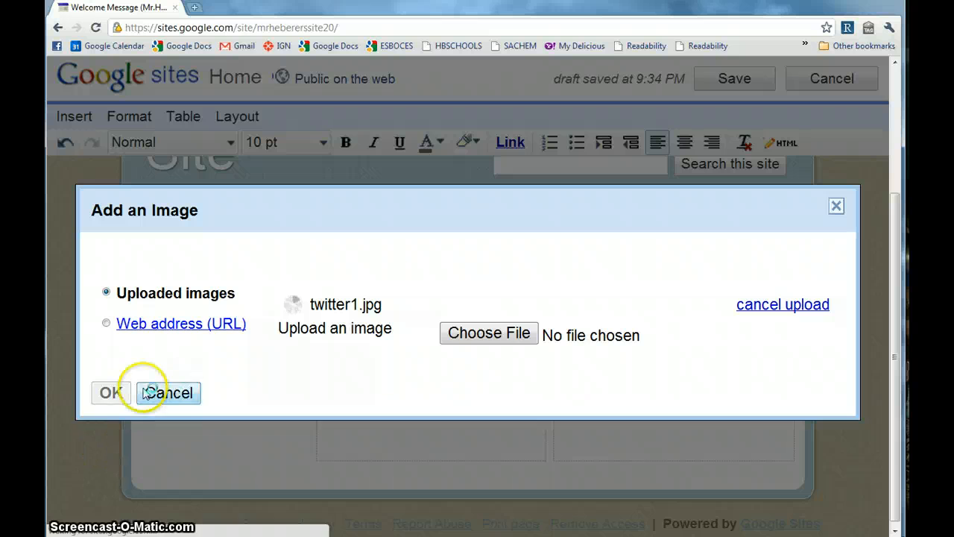
click(111, 507)
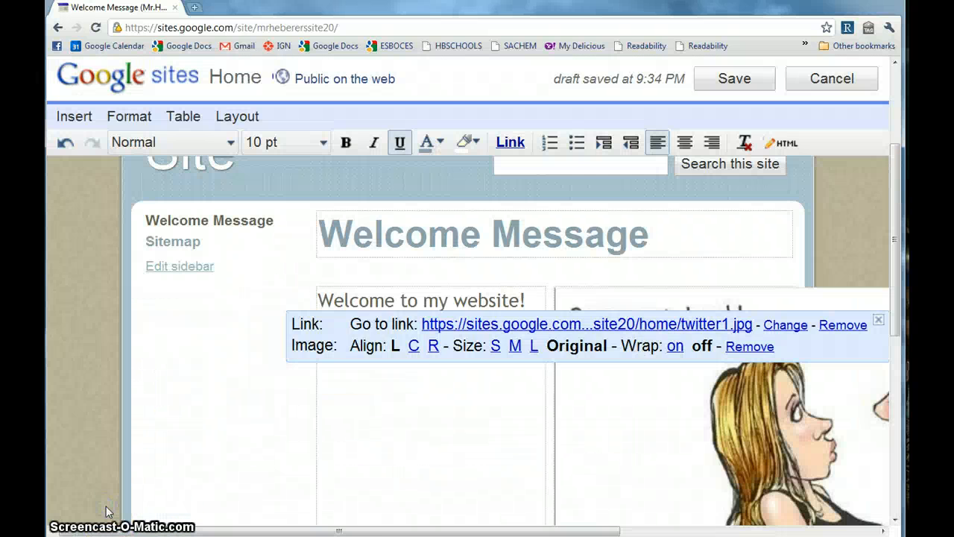
Shrink the comic image to size S.
scroll(432, 512, down, 2)
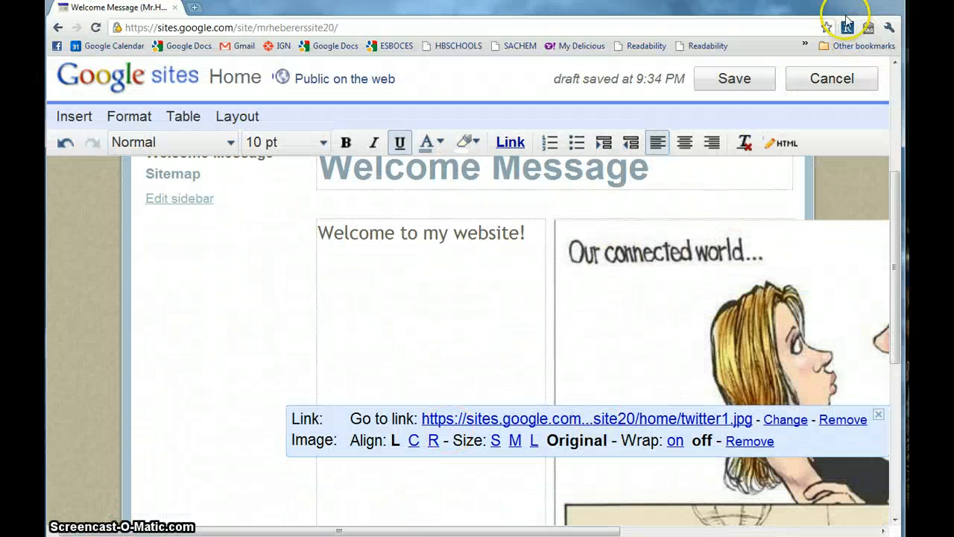
drag(363, 529, 666, 529)
scroll(601, 437, down, 10)
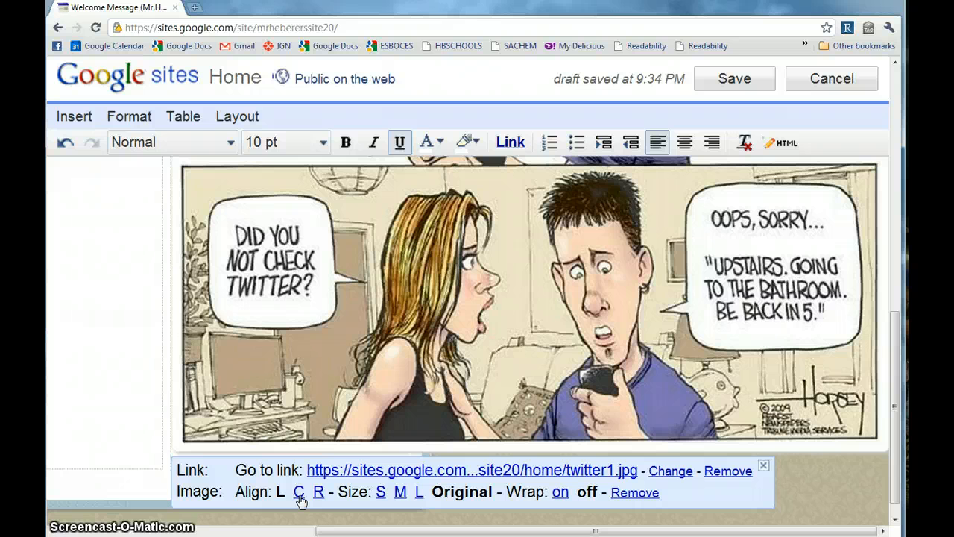
click(381, 493)
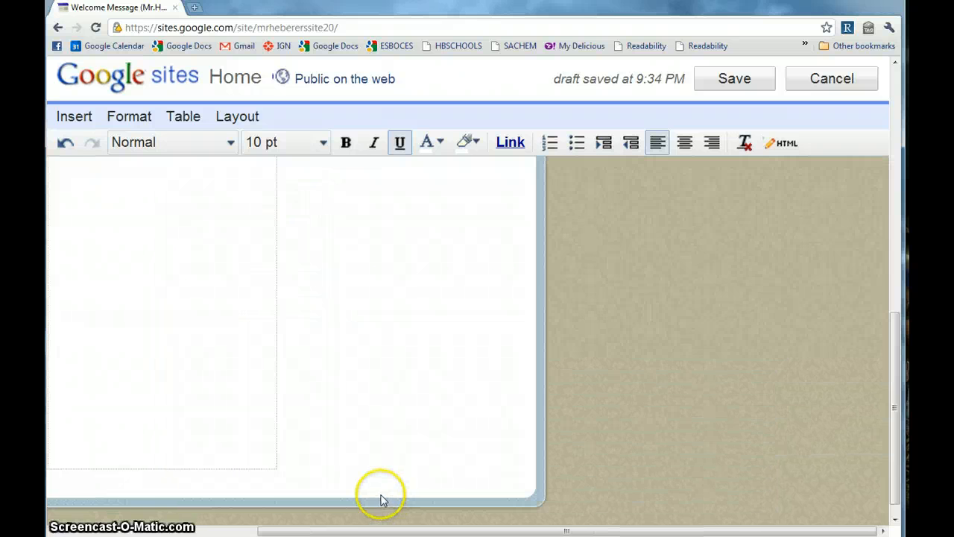
click(366, 425)
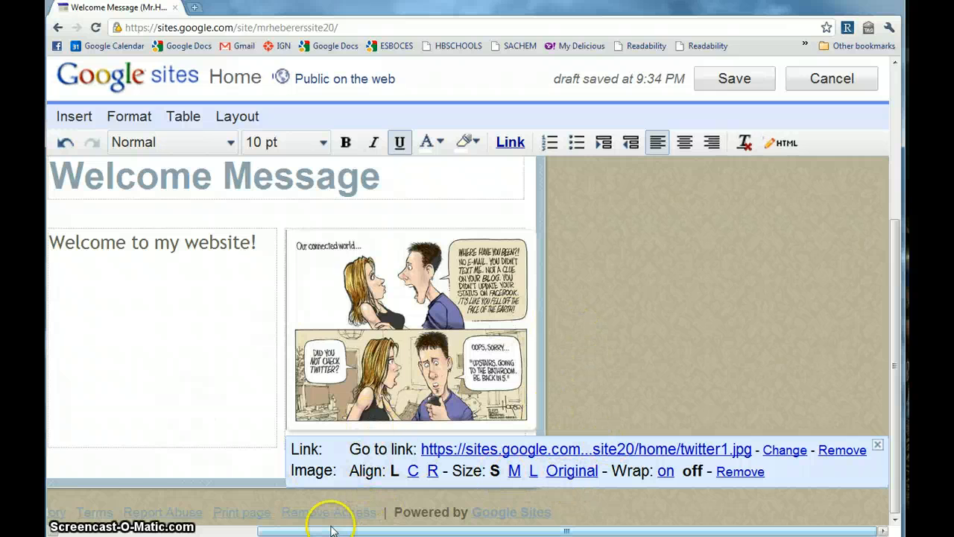
drag(331, 529, 257, 523)
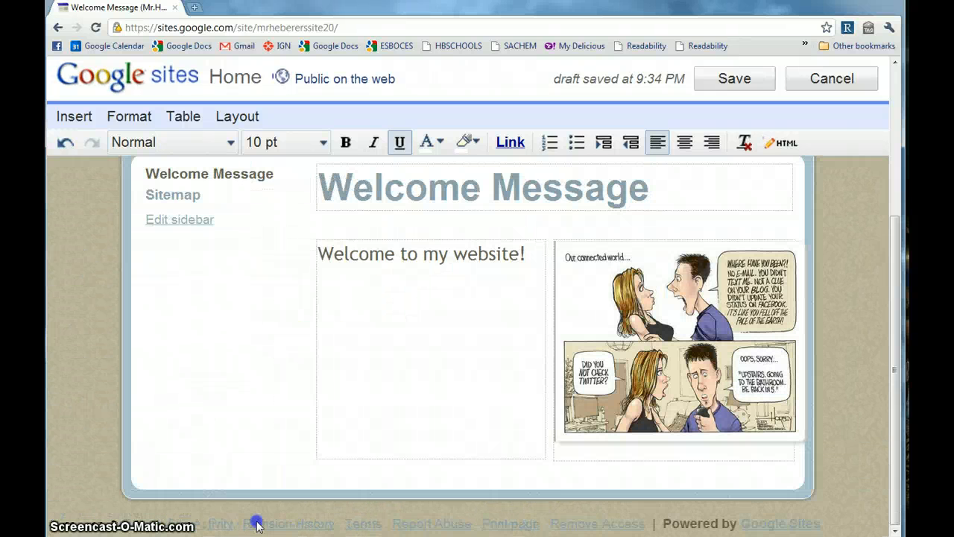
Try the comic's center, right and left alignment options, then return to the text.
click(668, 365)
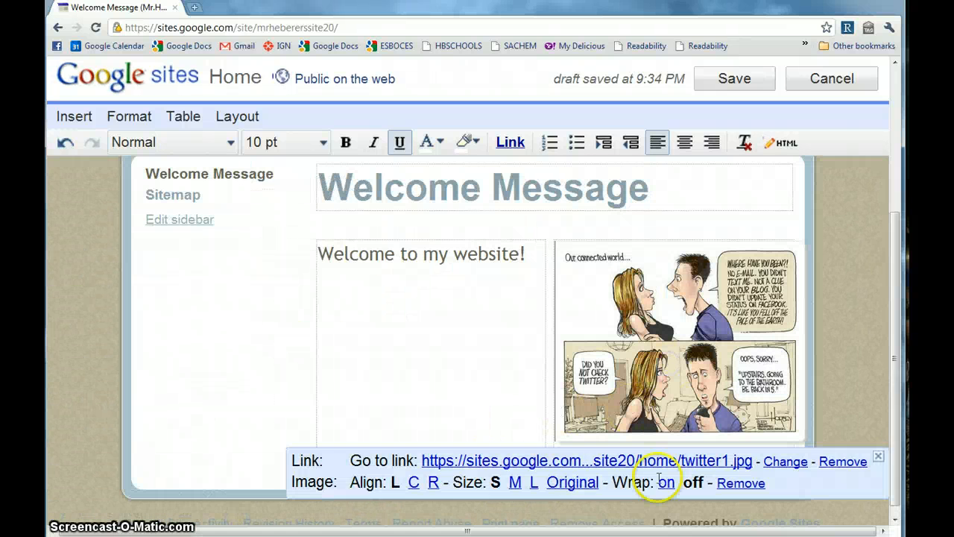
click(415, 482)
click(432, 482)
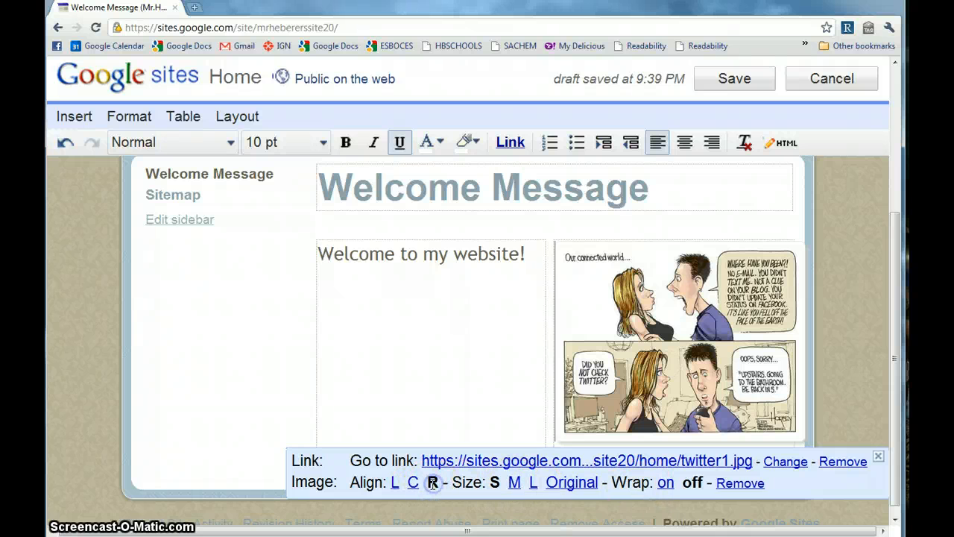
click(394, 483)
click(411, 350)
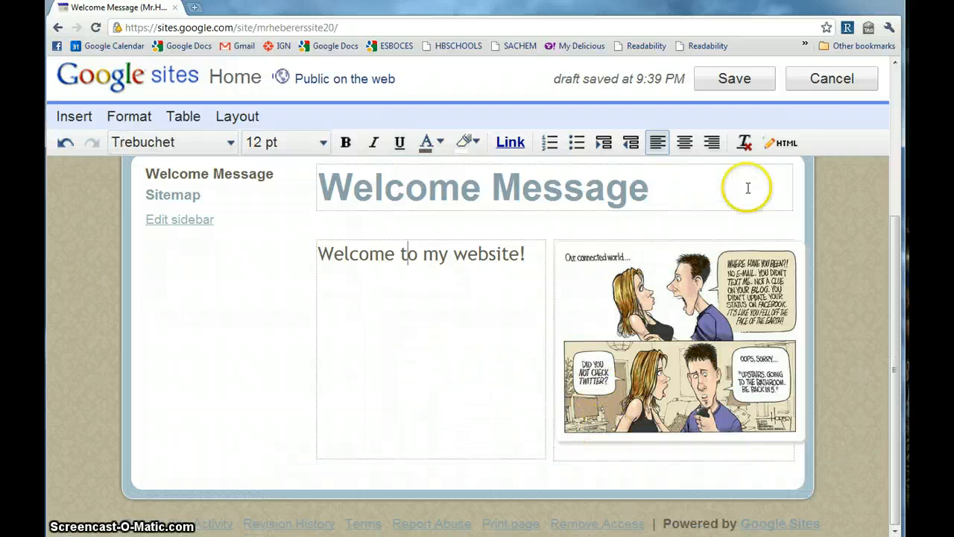
Save the Welcome Message page and view the comic beside the welcome line.
click(732, 86)
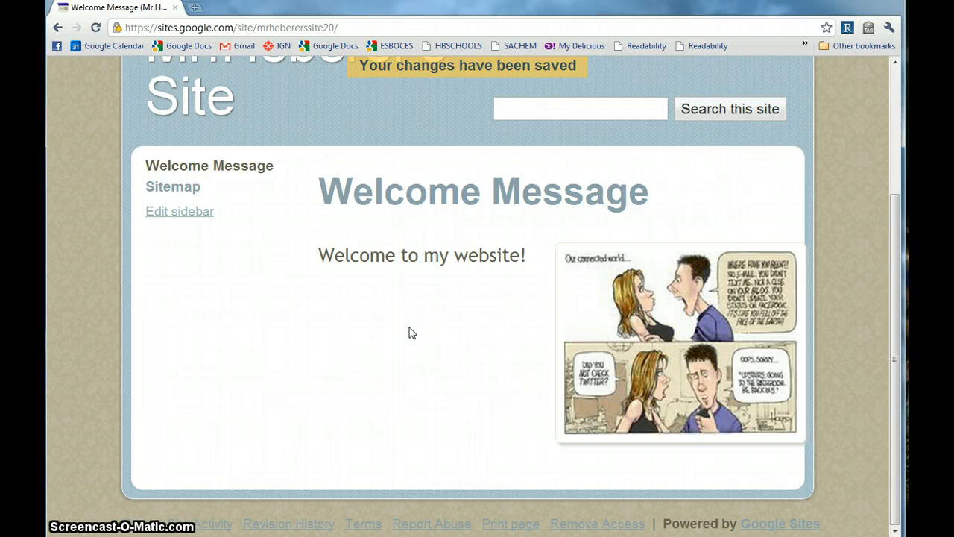
scroll(417, 332, up, 3)
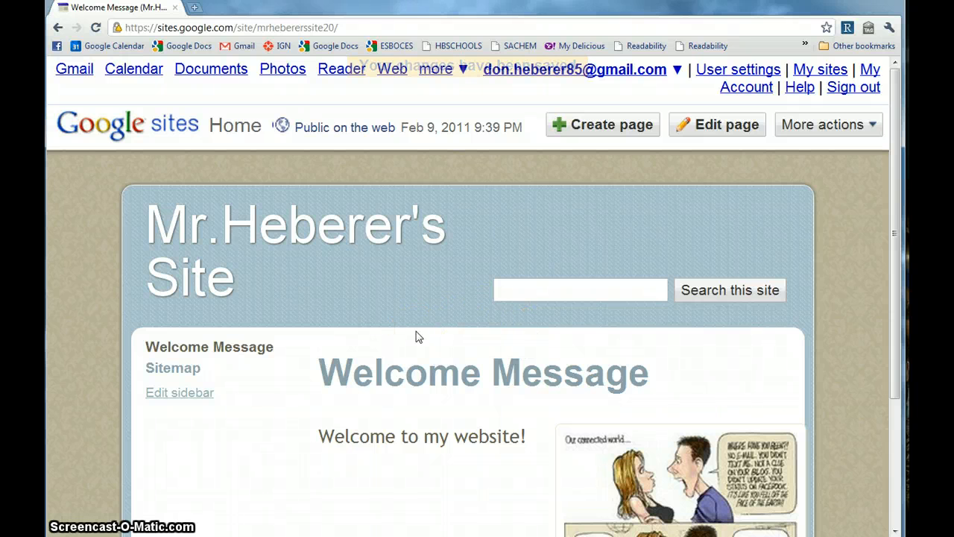
scroll(417, 337, down, 1)
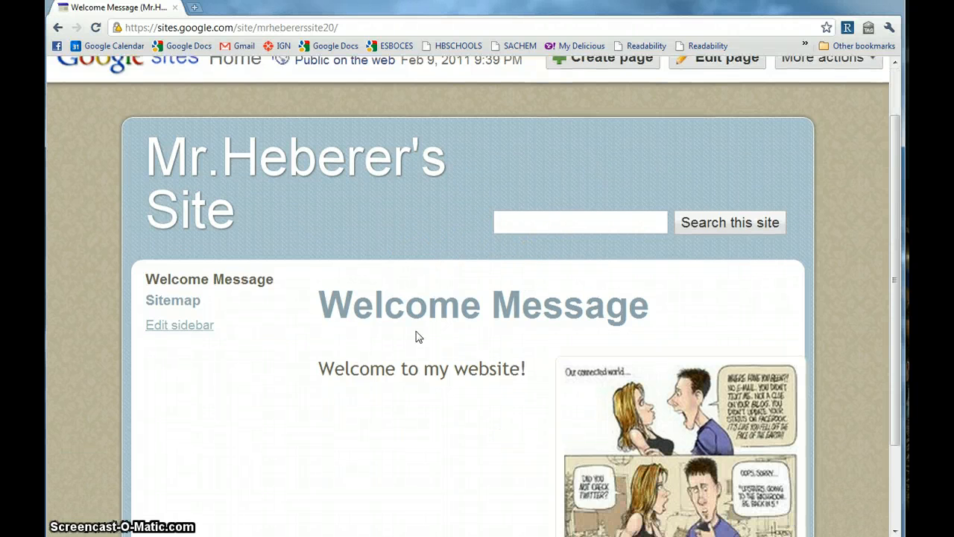
scroll(418, 337, up, 1)
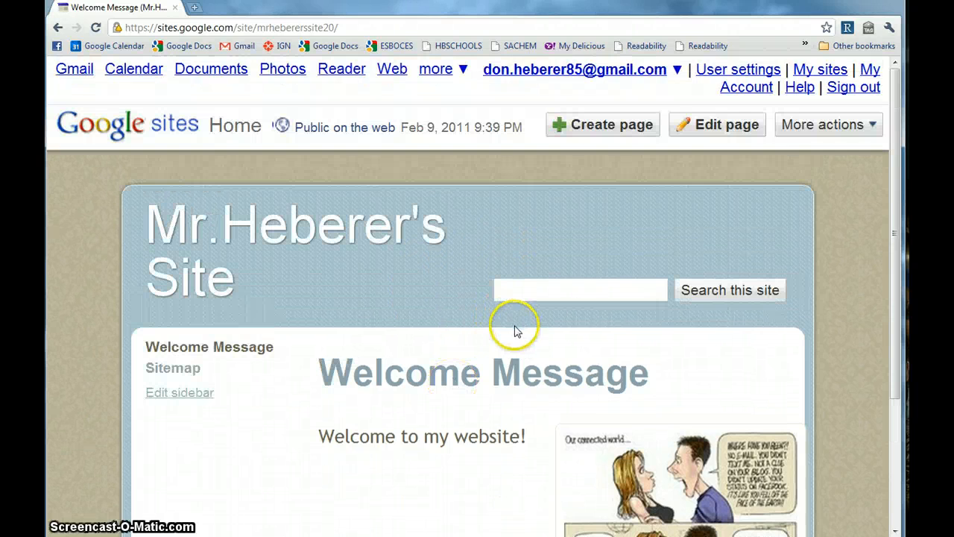
Start a new page for Mr.Heberer's Site with the Web Page template selected.
click(627, 128)
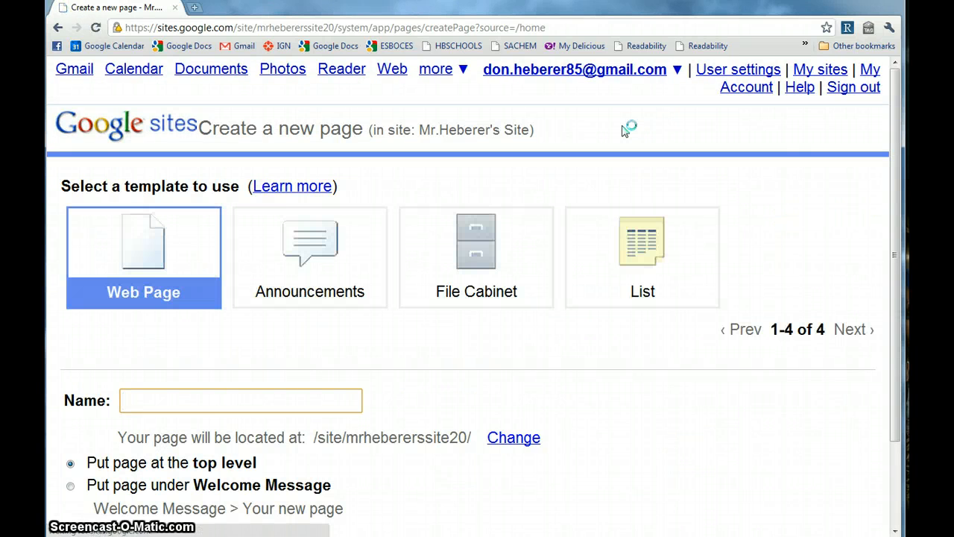
scroll(623, 132, down, 1)
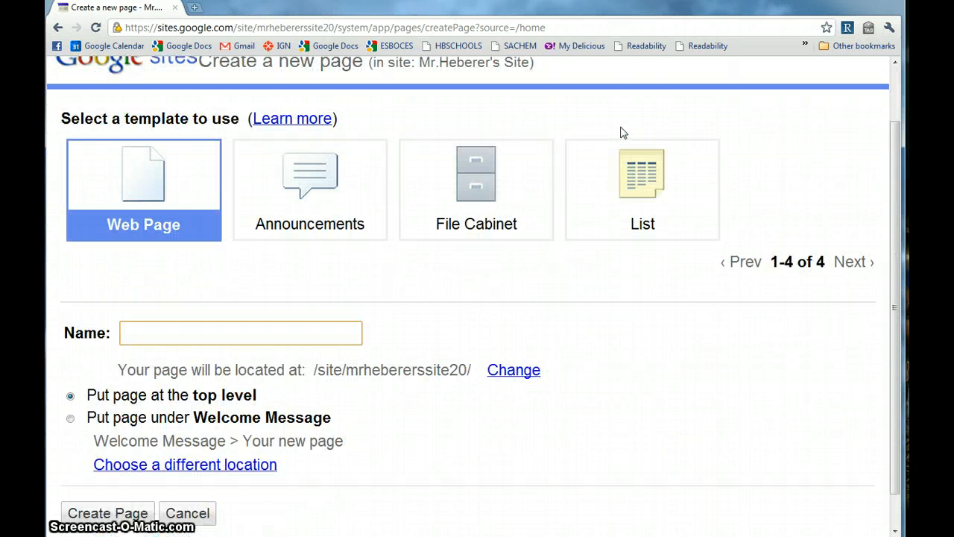
scroll(623, 132, down, 1)
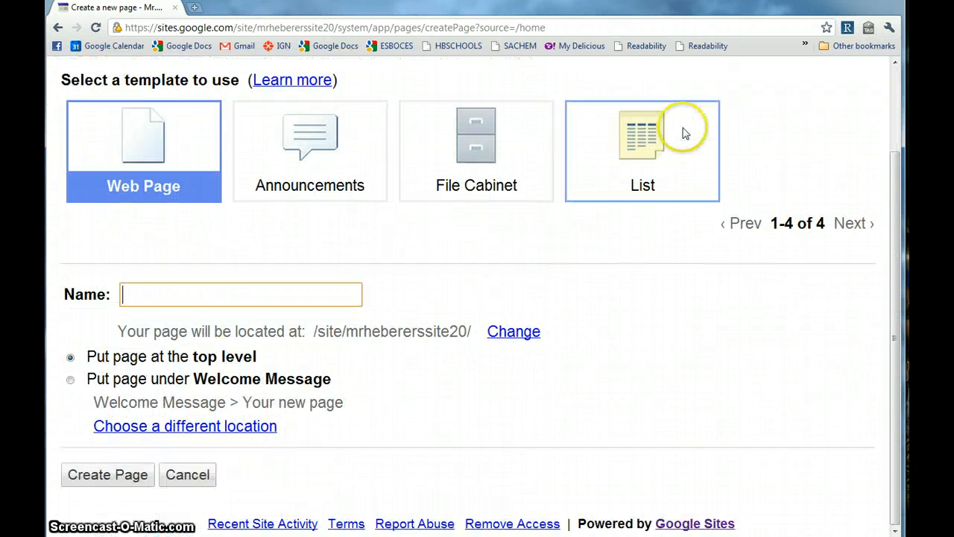
click(106, 173)
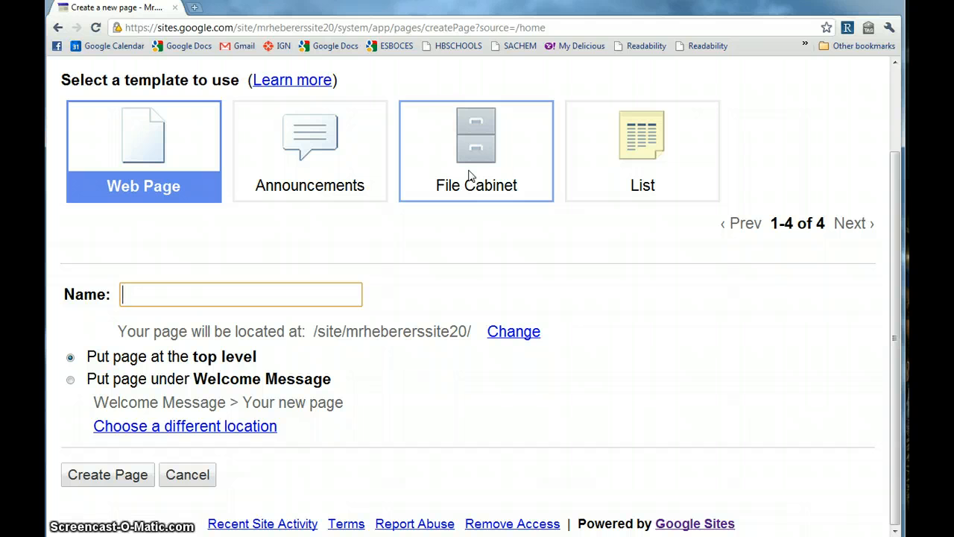
Create a top-level Web Page named 'Homework'.
click(137, 147)
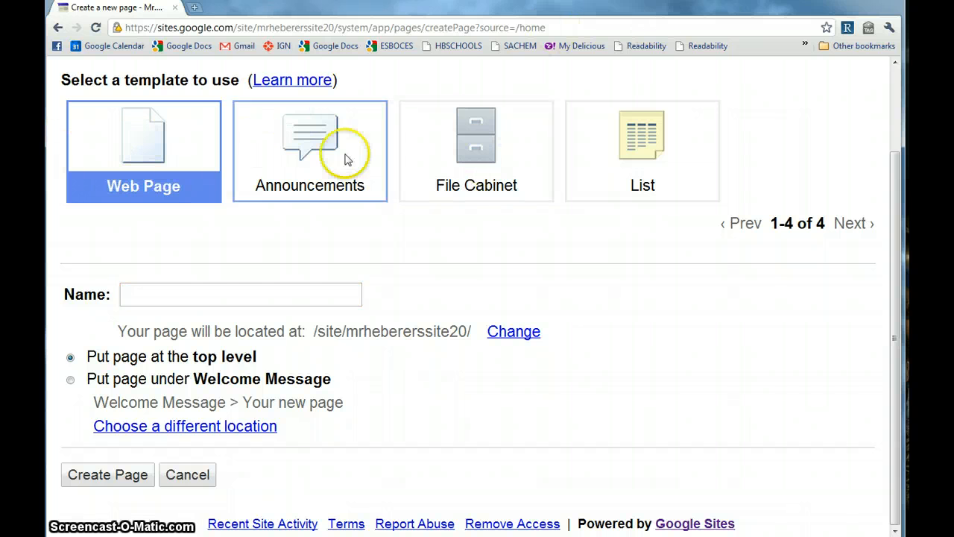
click(161, 288)
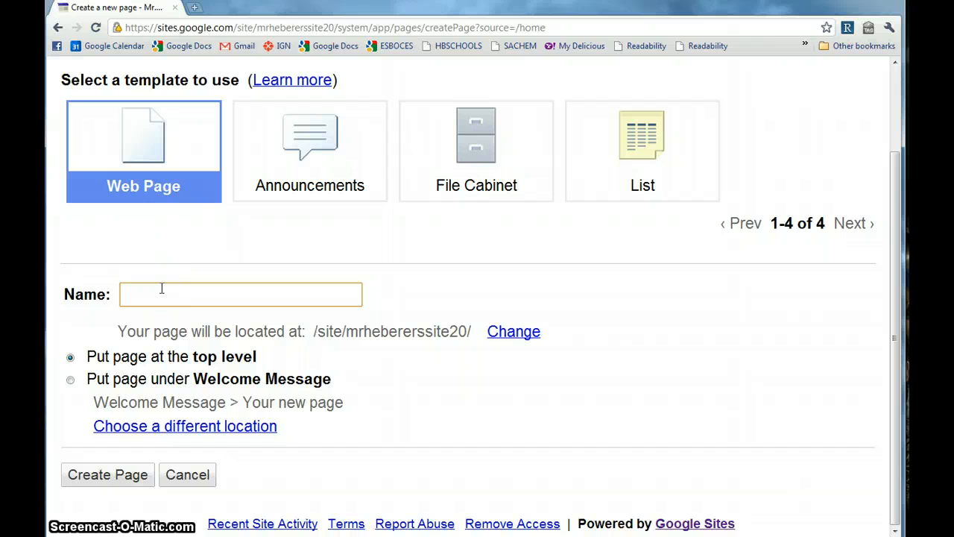
text(Homw)
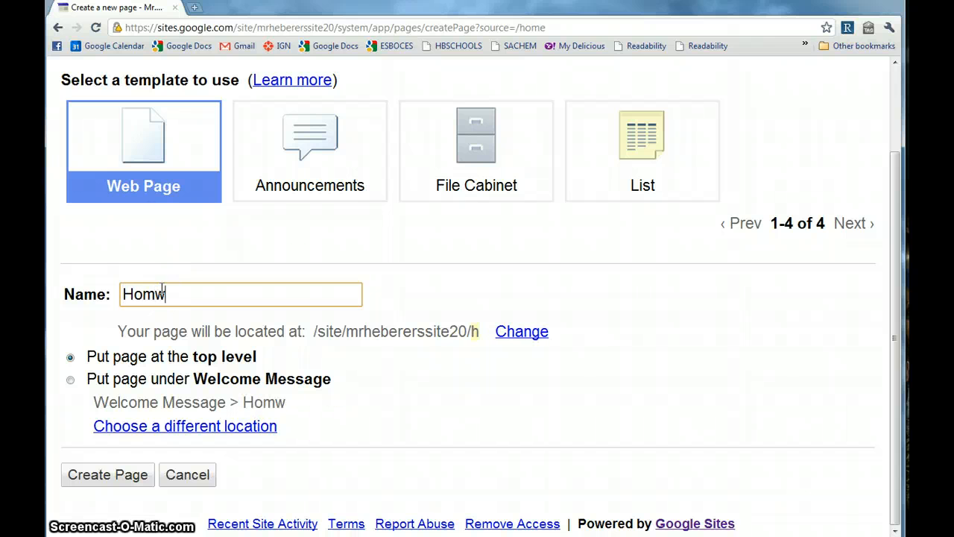
key(BackSpace)
text(ework)
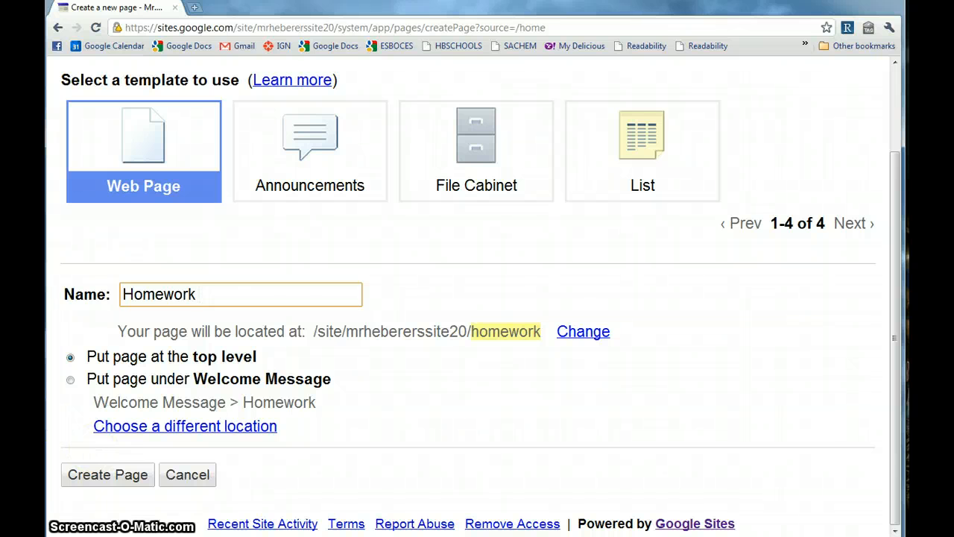
click(121, 481)
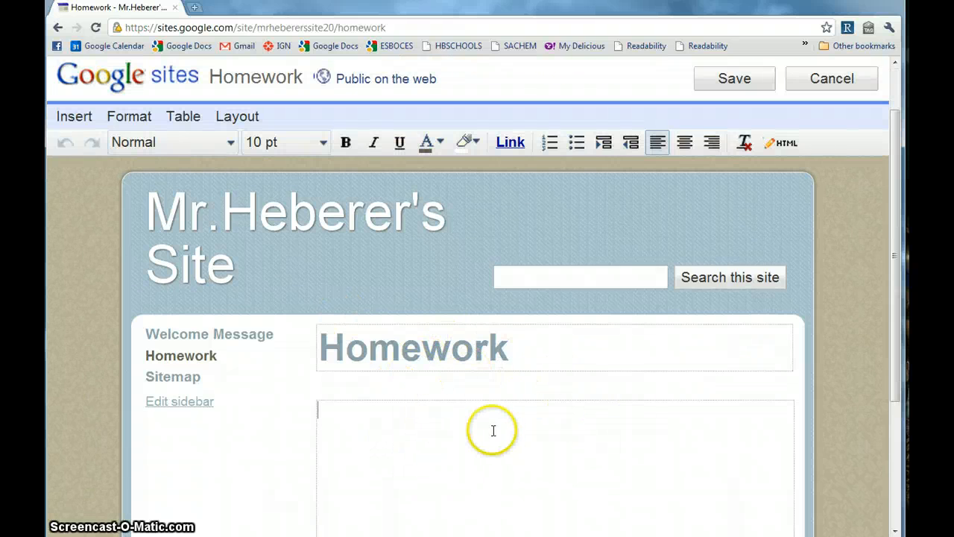
Attach '50 Awesome Ways to Use Skype in the Classroom.docx' from the Desktop to the Homework page.
scroll(492, 430, down, 1)
scroll(434, 401, down, 1)
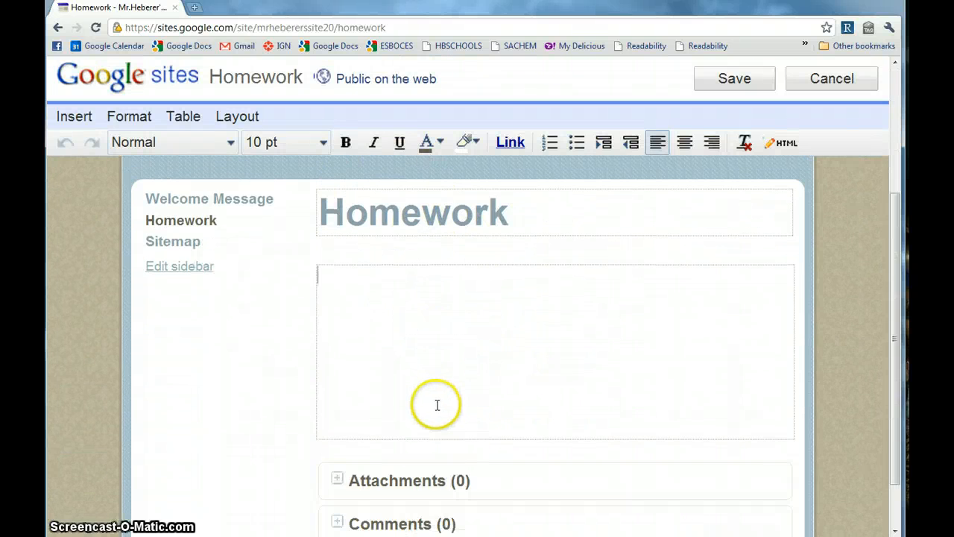
click(505, 378)
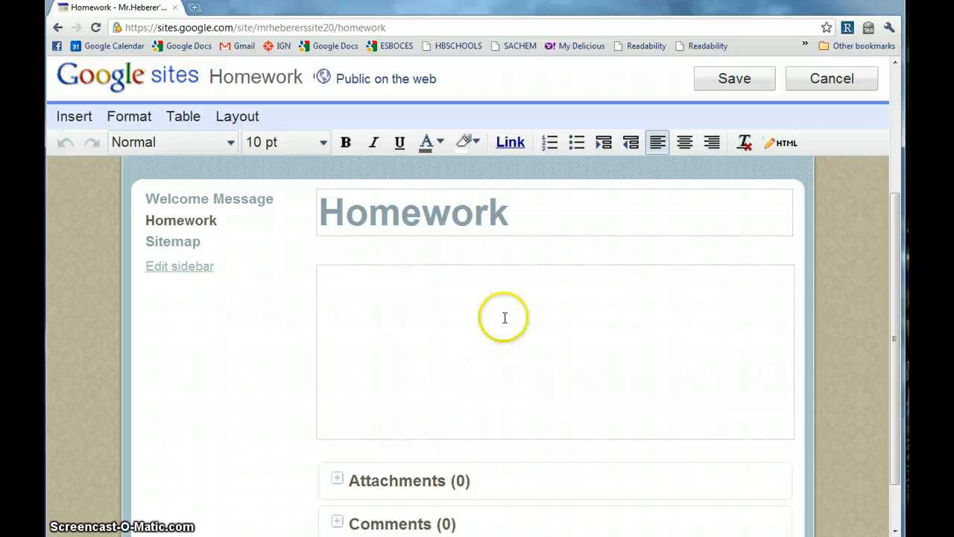
scroll(452, 325, down, 1)
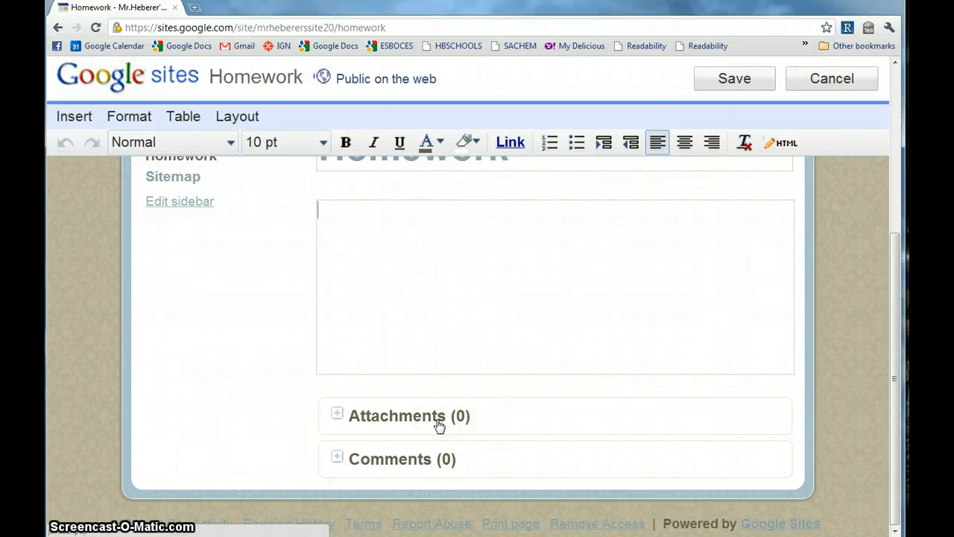
click(366, 415)
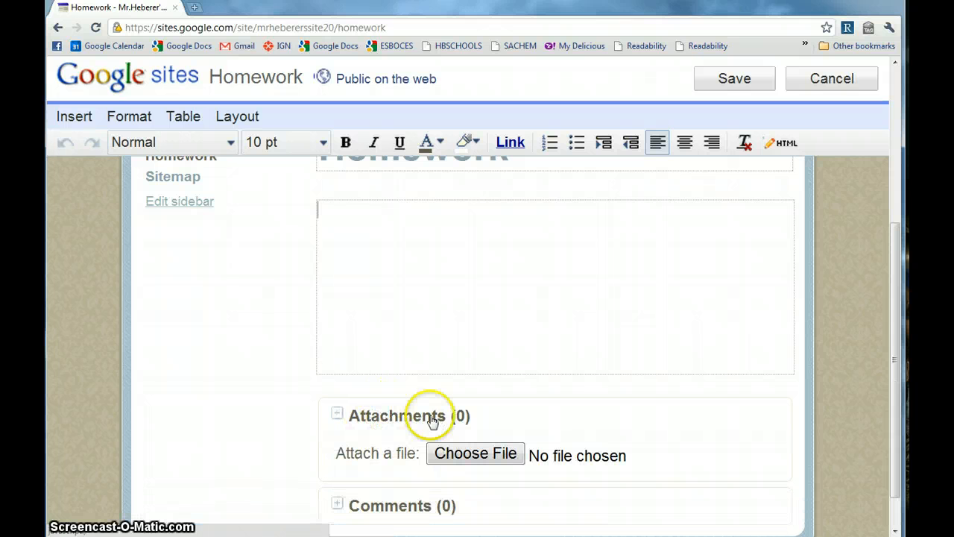
click(483, 454)
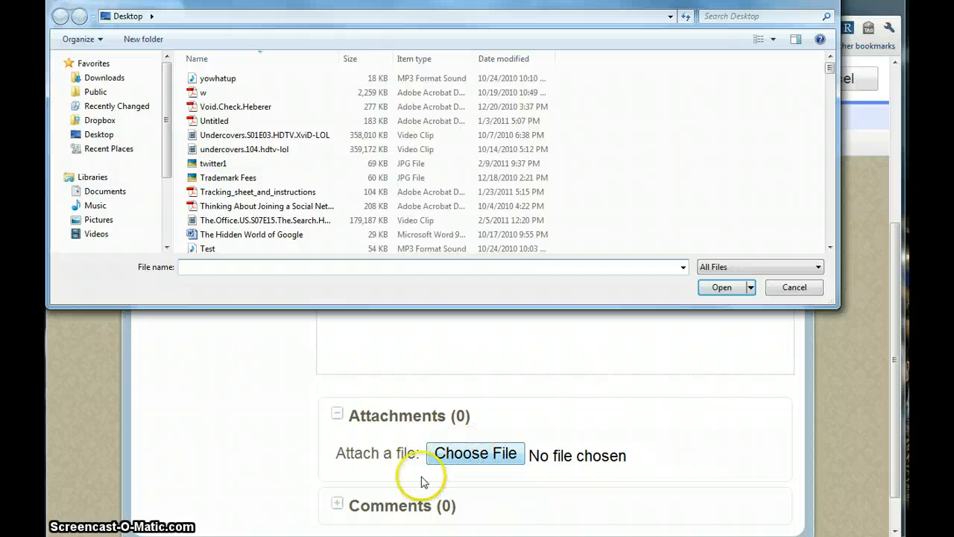
drag(830, 69, 775, 257)
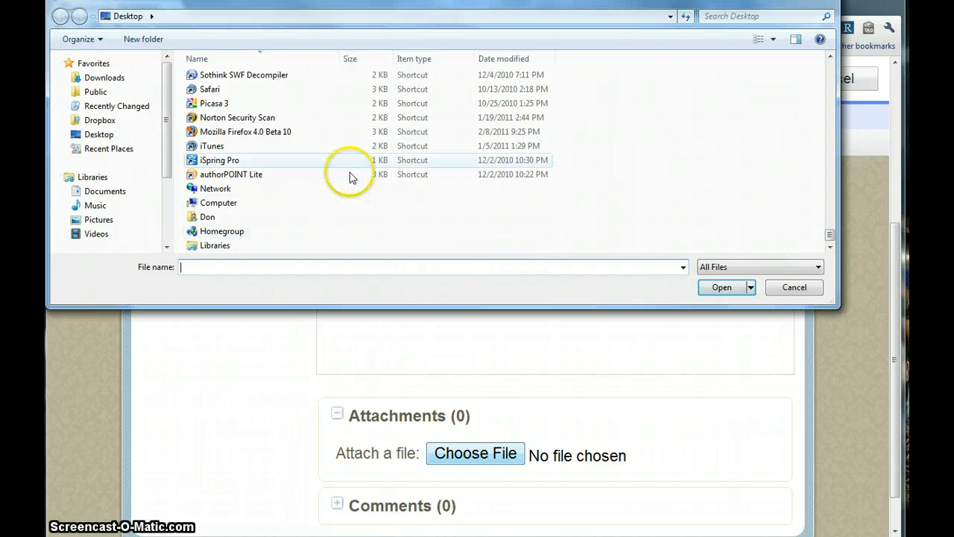
drag(829, 237, 826, 189)
click(268, 224)
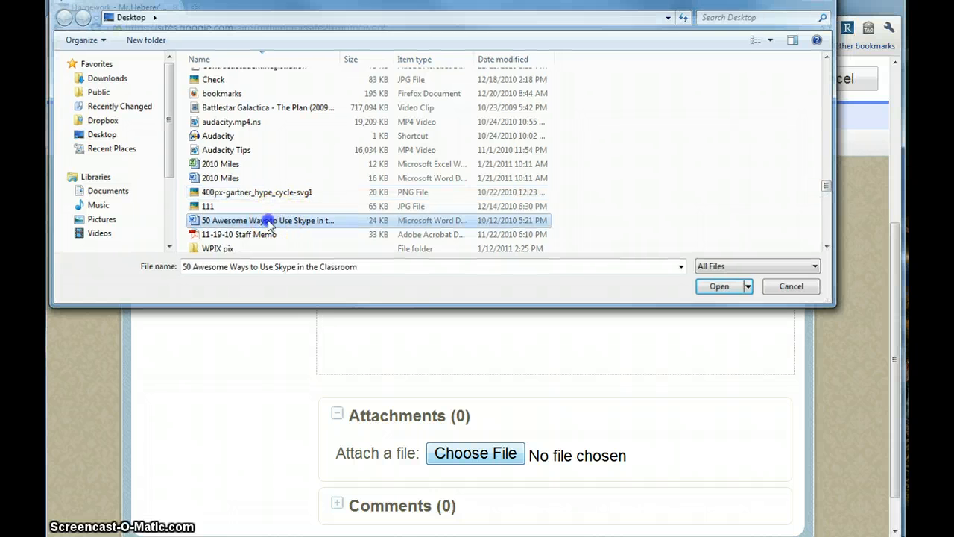
double_click(268, 221)
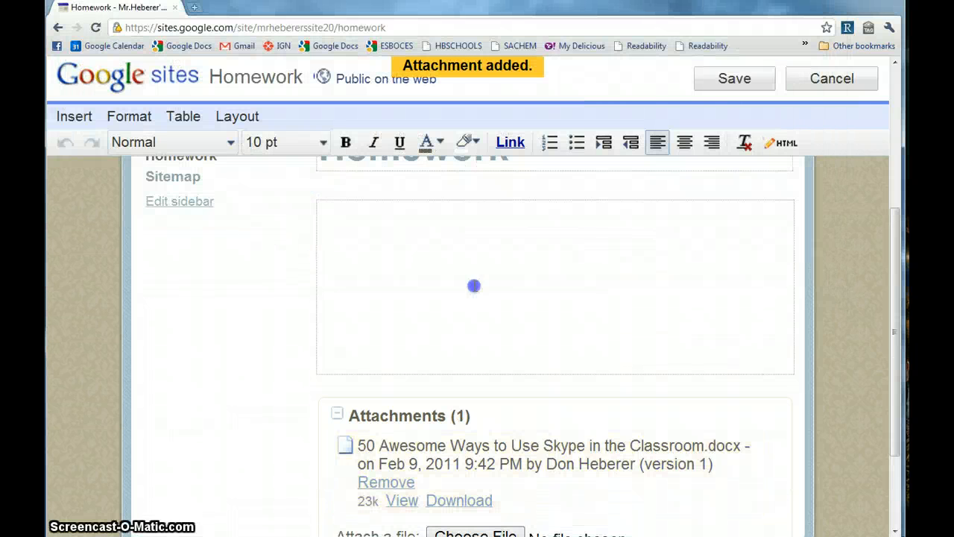
Expand the Comments section below the Homework page's attachment.
scroll(474, 285, down, 1)
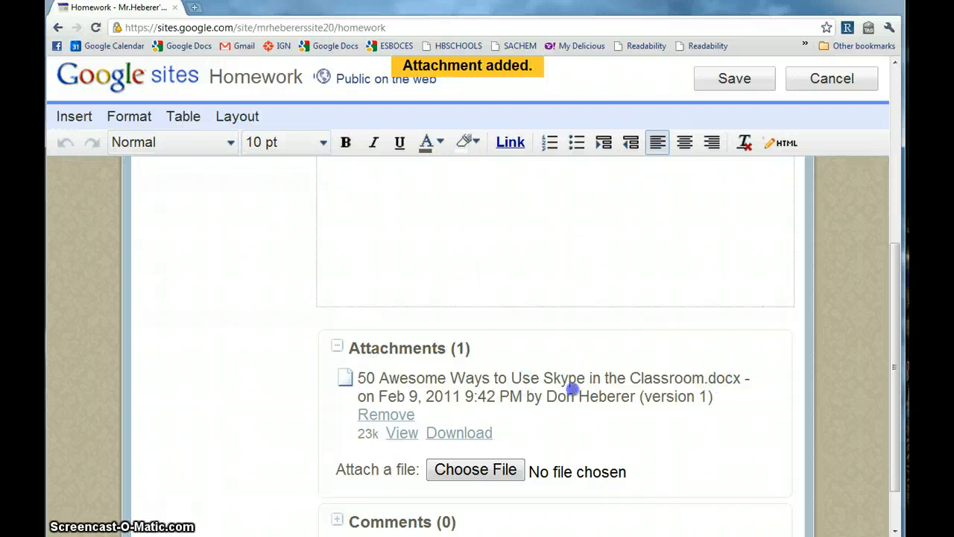
scroll(505, 398, up, 1)
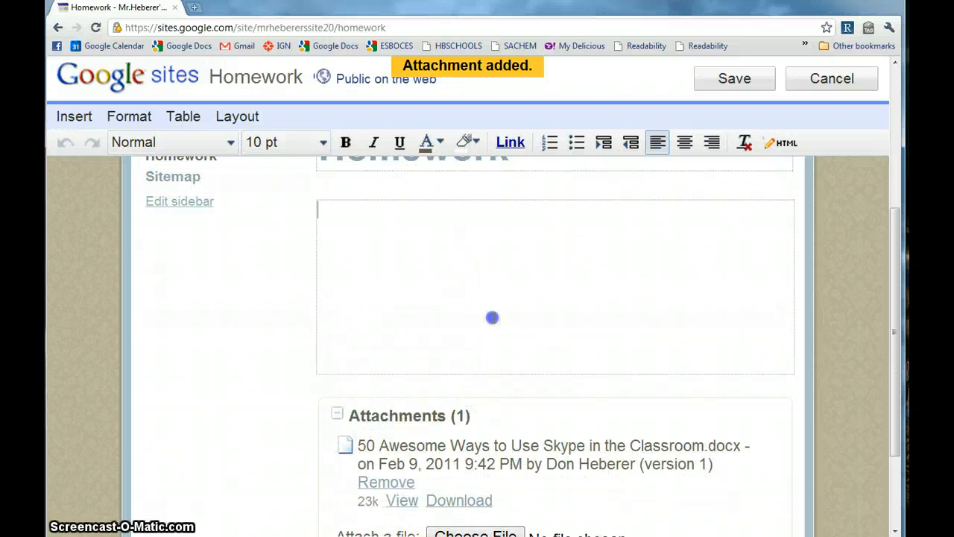
scroll(492, 318, down, 2)
scroll(488, 349, up, 3)
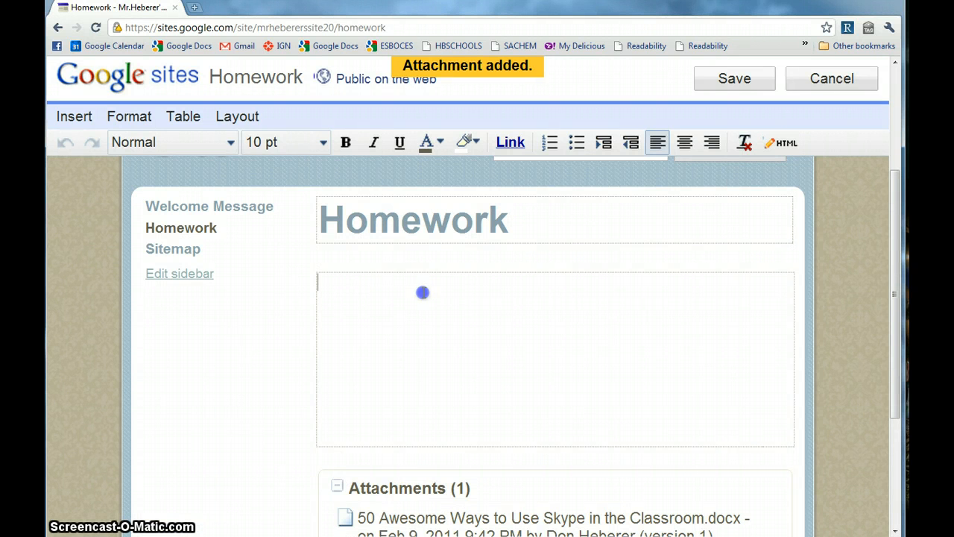
scroll(422, 293, down, 2)
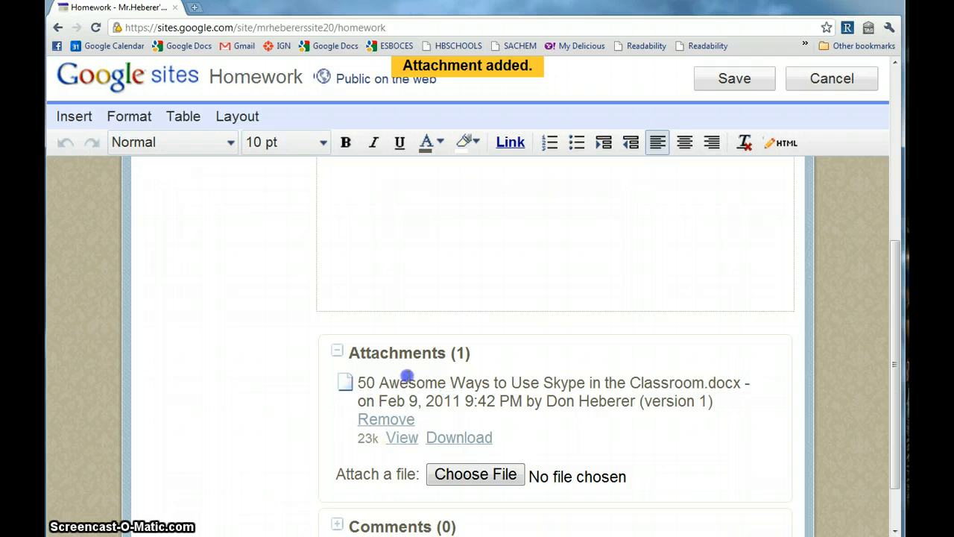
scroll(407, 365, up, 3)
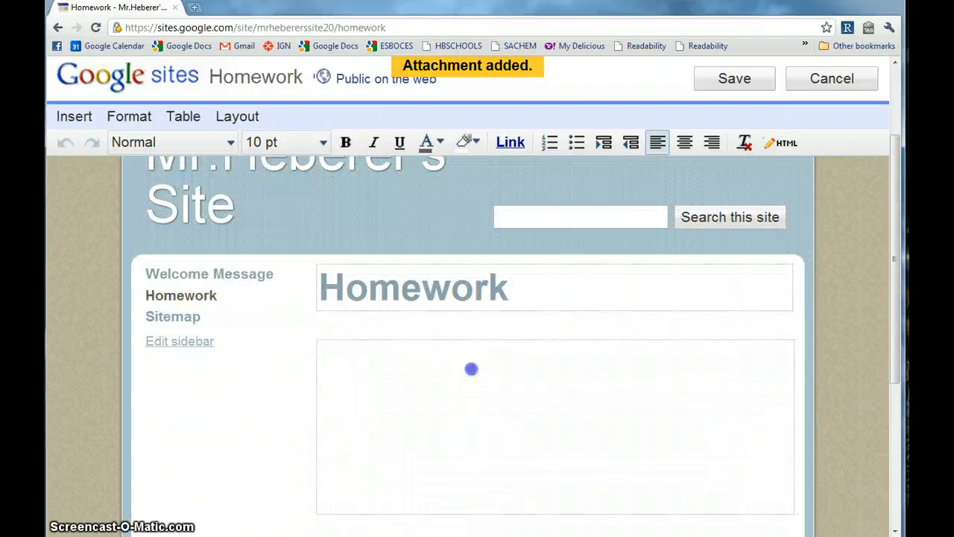
scroll(452, 358, down, 4)
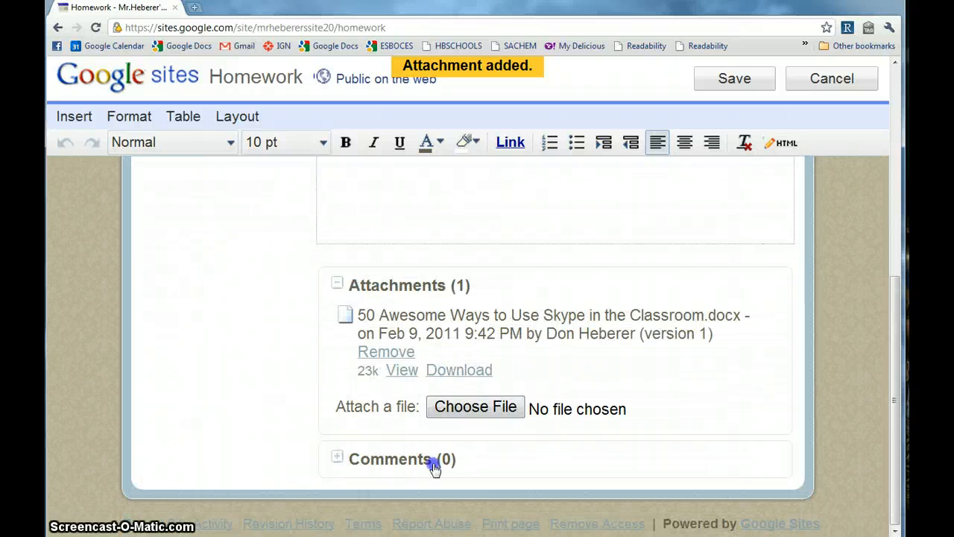
click(366, 463)
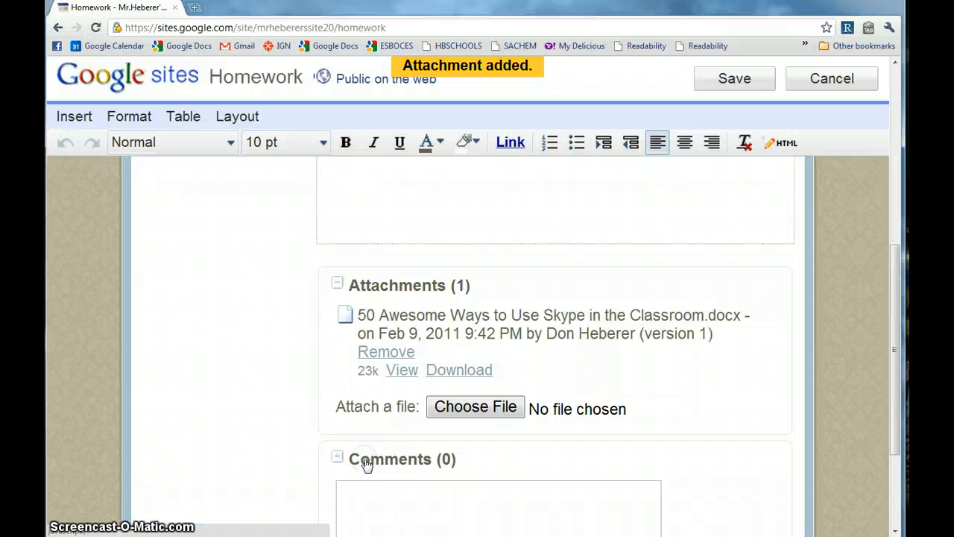
scroll(383, 416, down, 2)
scroll(385, 305, up, 10)
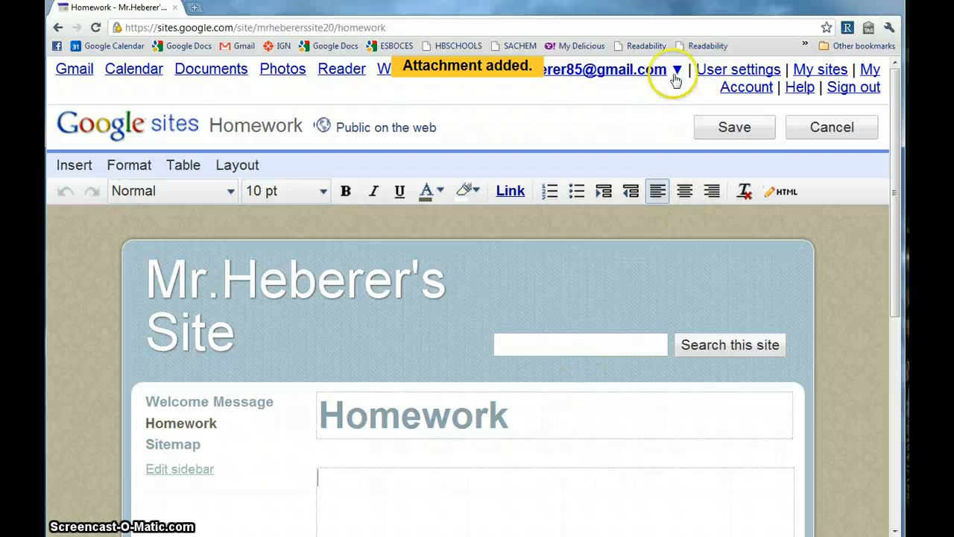
scroll(549, 256, down, 3)
Save the Homework page and uncheck Allow comments in its Page settings.
click(723, 88)
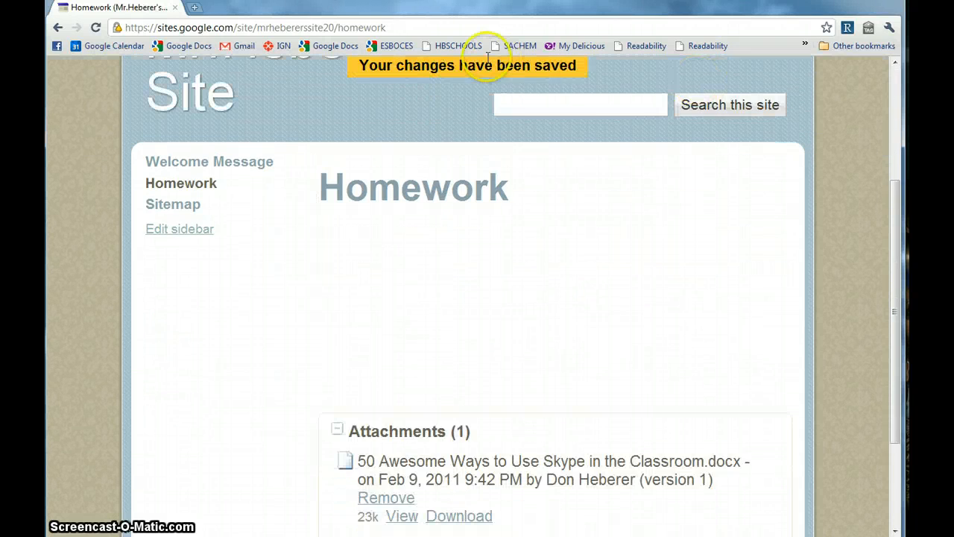
scroll(611, 164, up, 3)
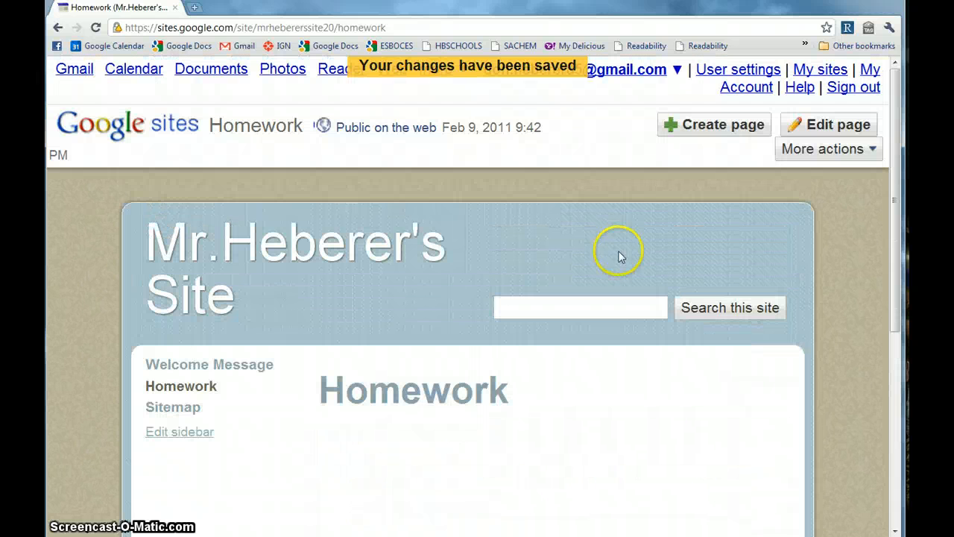
click(862, 151)
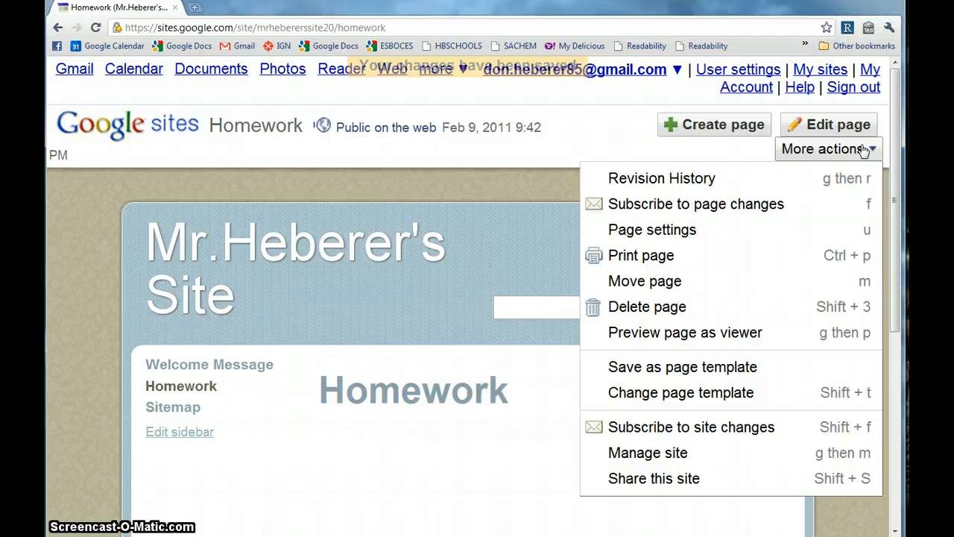
click(724, 233)
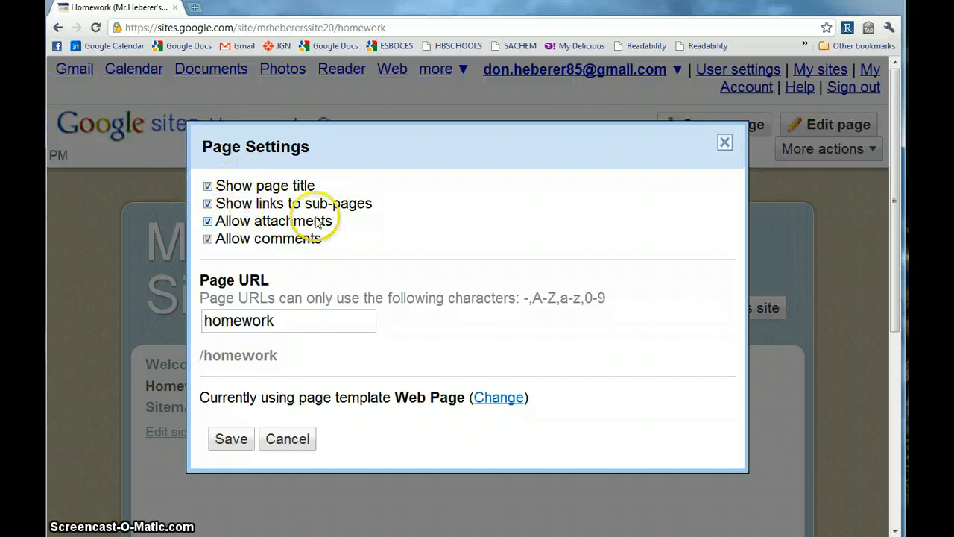
click(215, 241)
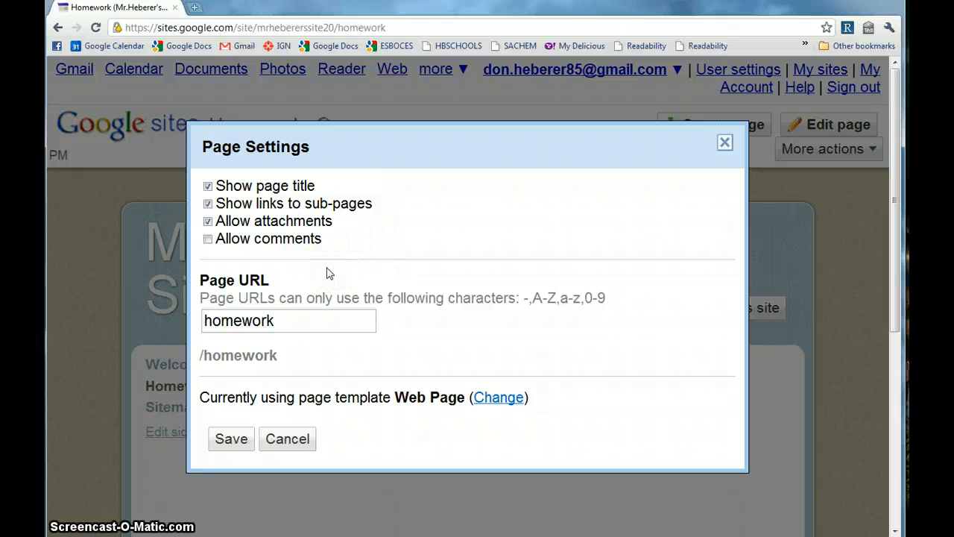
Save the Homework page settings without comments and bring up the More actions menu.
click(233, 439)
click(554, 388)
scroll(552, 378, down, 4)
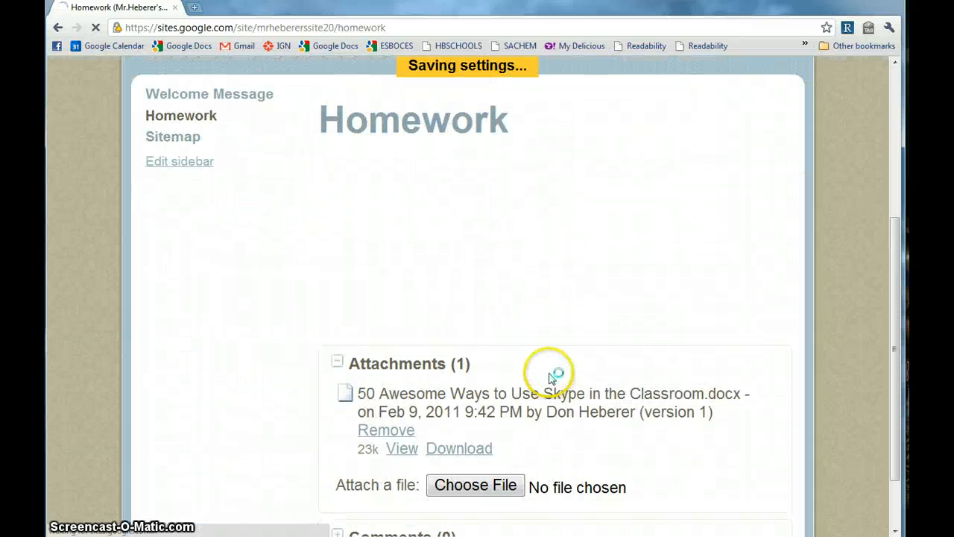
scroll(549, 375, down, 4)
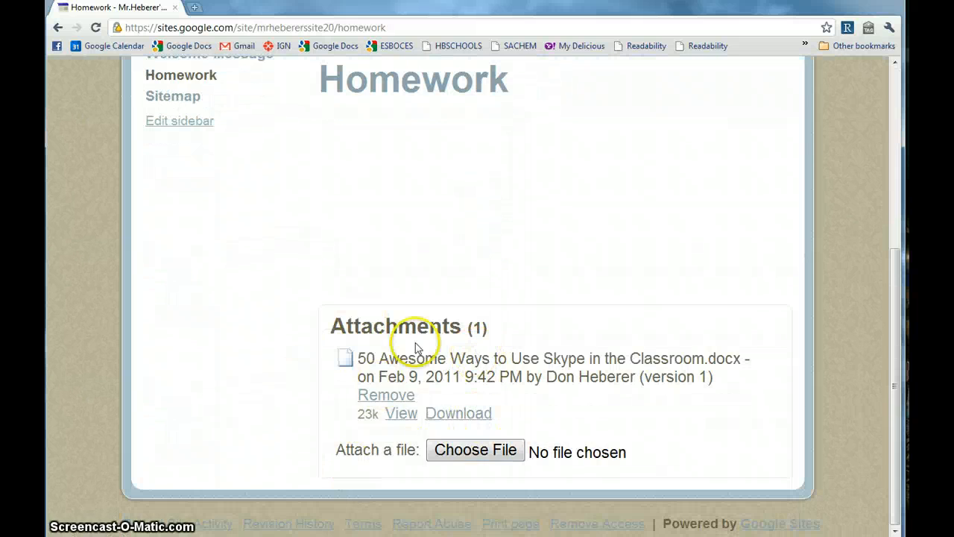
scroll(514, 428, up, 3)
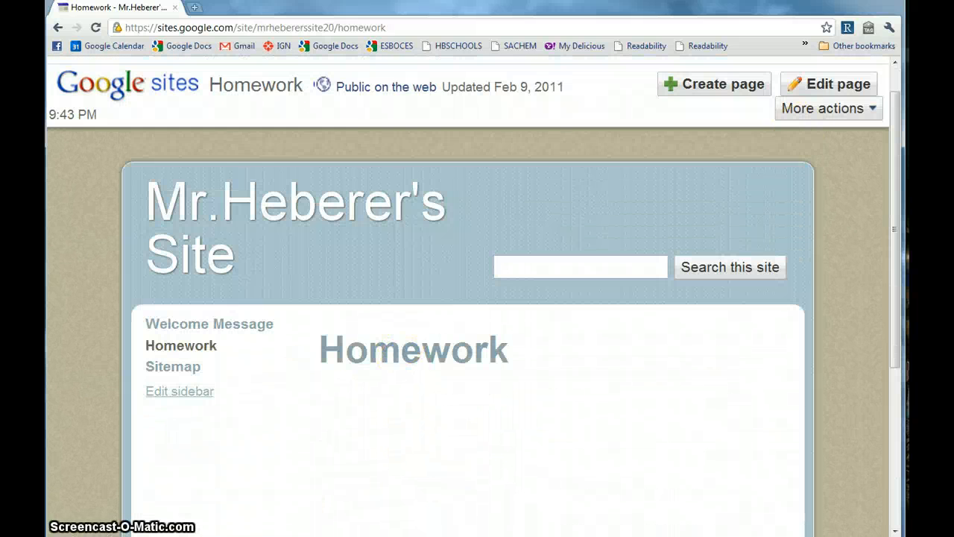
click(804, 110)
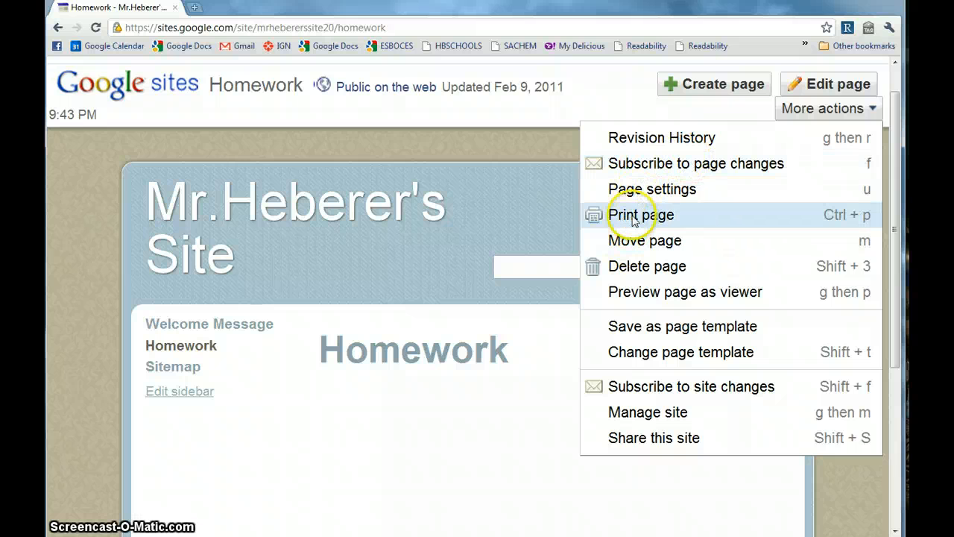
Preview the Homework page as a viewer, close the preview, and reopen More actions.
click(657, 293)
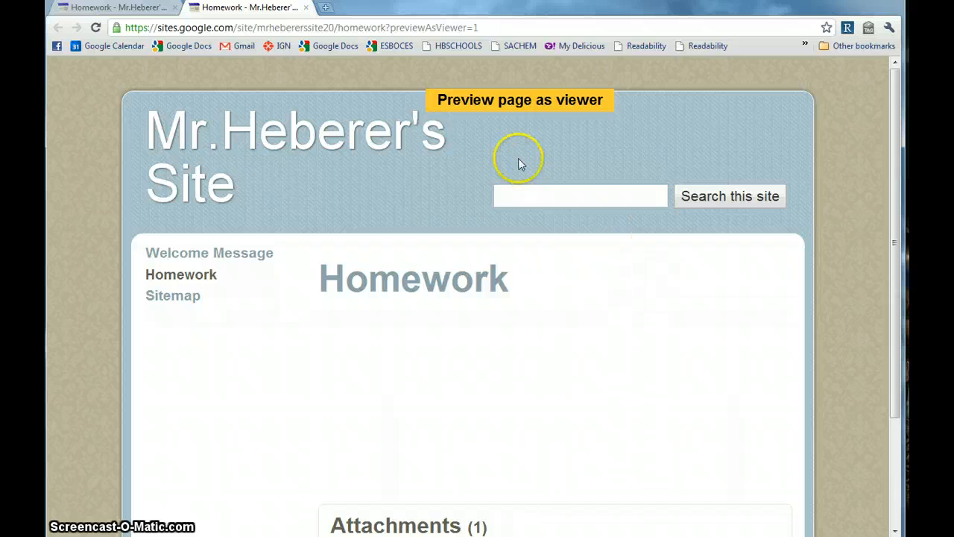
scroll(519, 161, down, 2)
scroll(542, 189, up, 2)
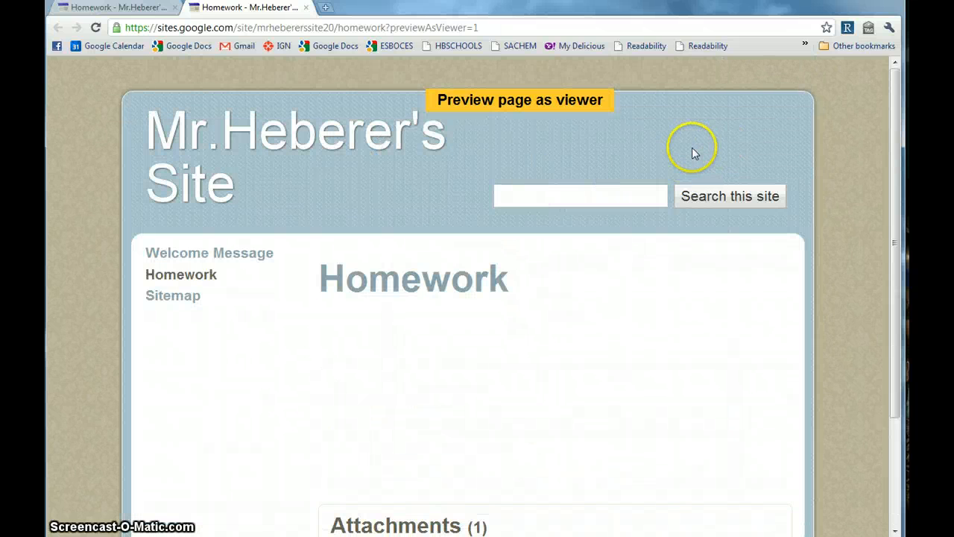
scroll(551, 134, down, 2)
scroll(585, 157, up, 2)
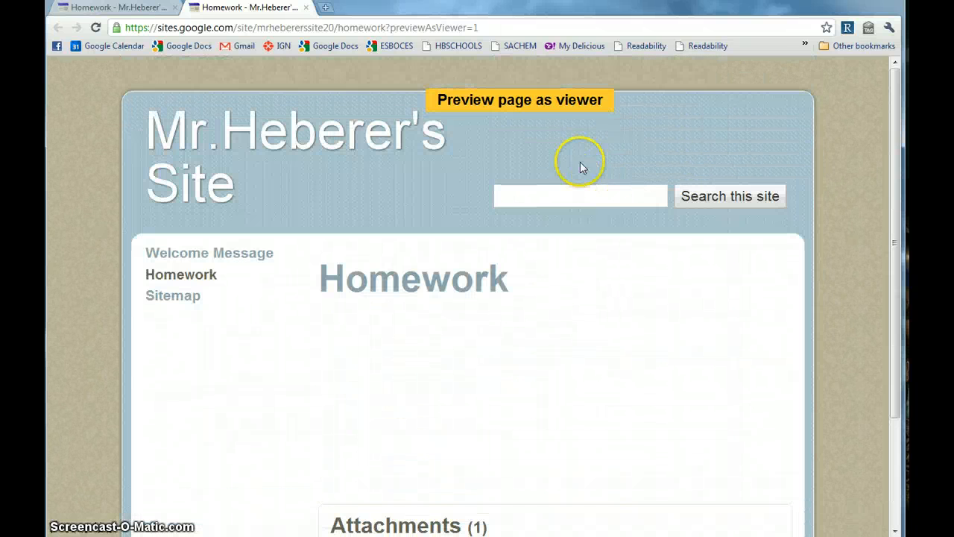
click(306, 8)
scroll(835, 163, up, 1)
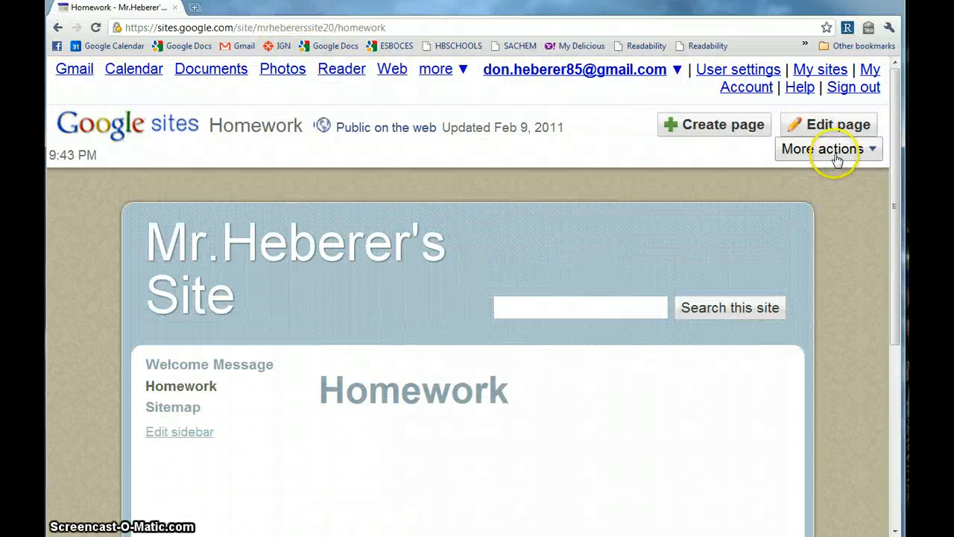
click(833, 152)
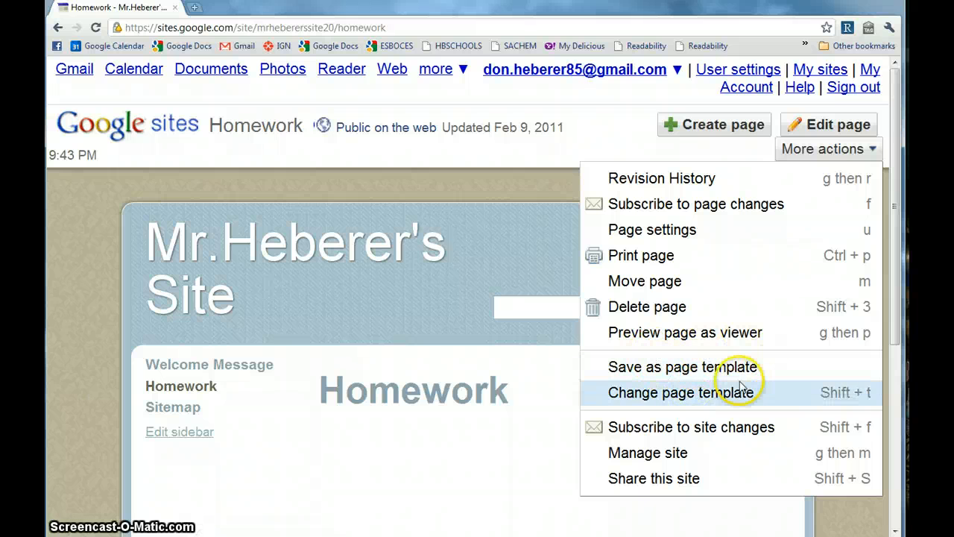
Change the Homework page's template to File Cabinet.
click(690, 398)
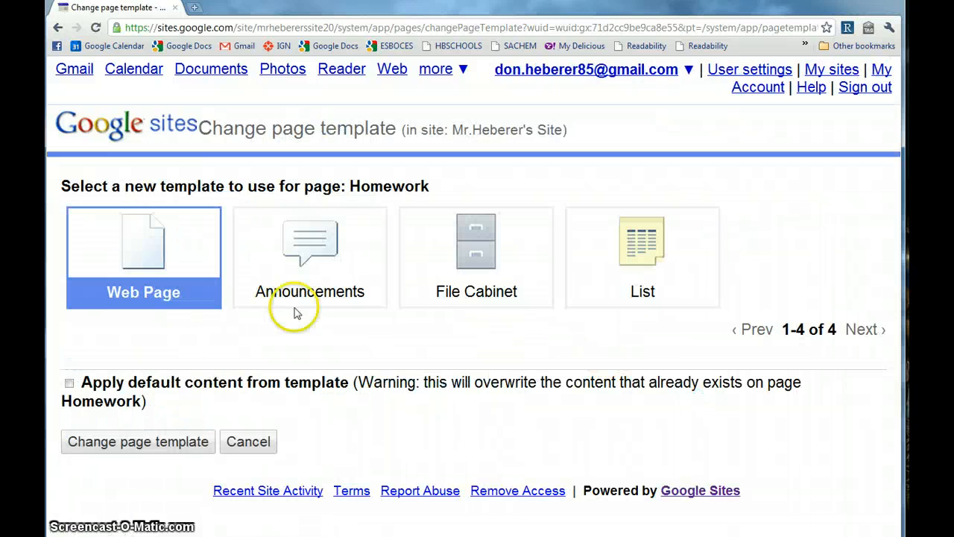
click(313, 257)
click(485, 251)
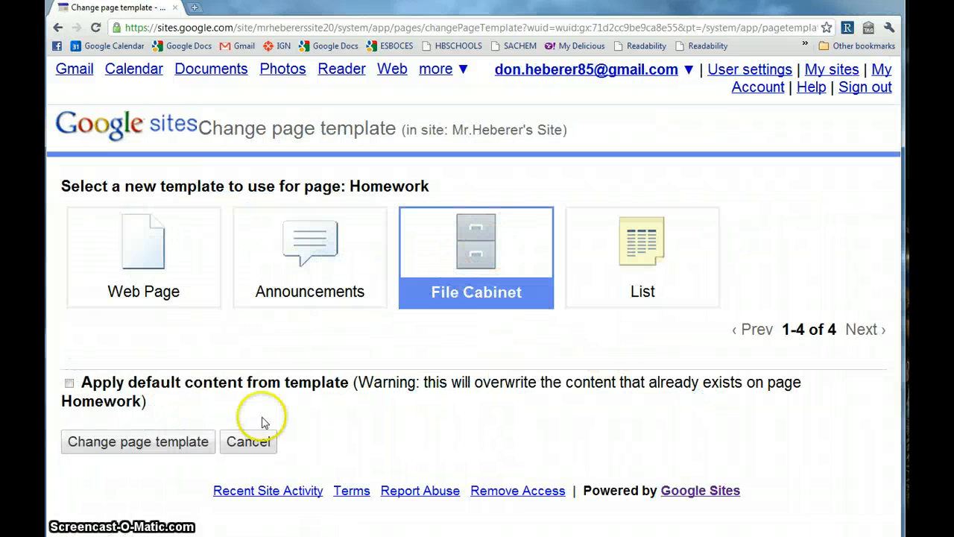
click(148, 443)
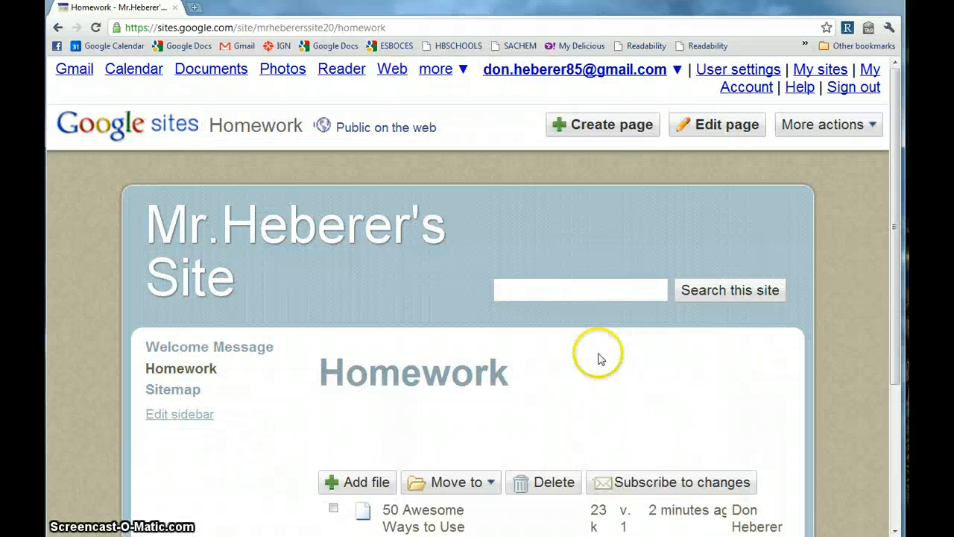
Check the move options for the stored Skype document, then dismiss them.
scroll(589, 354, down, 3)
scroll(589, 335, down, 2)
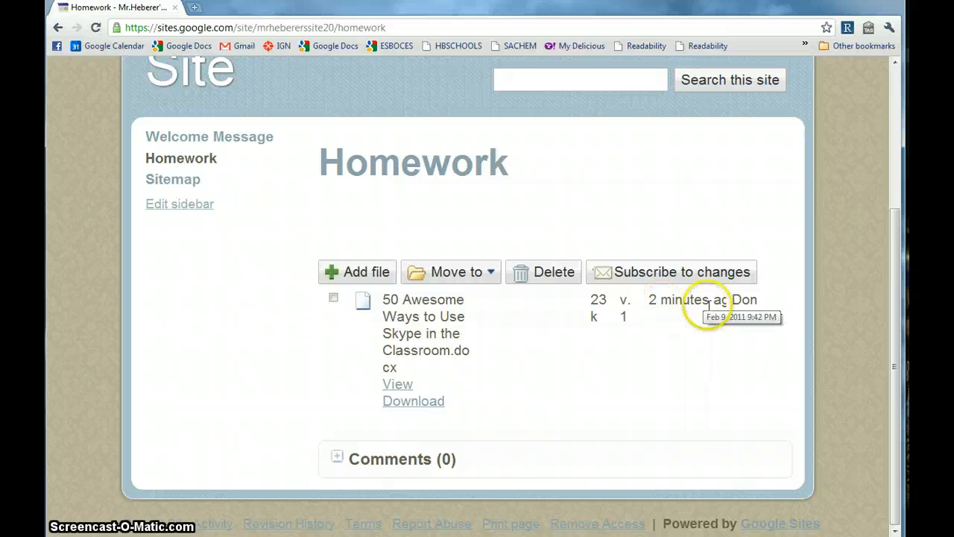
click(477, 276)
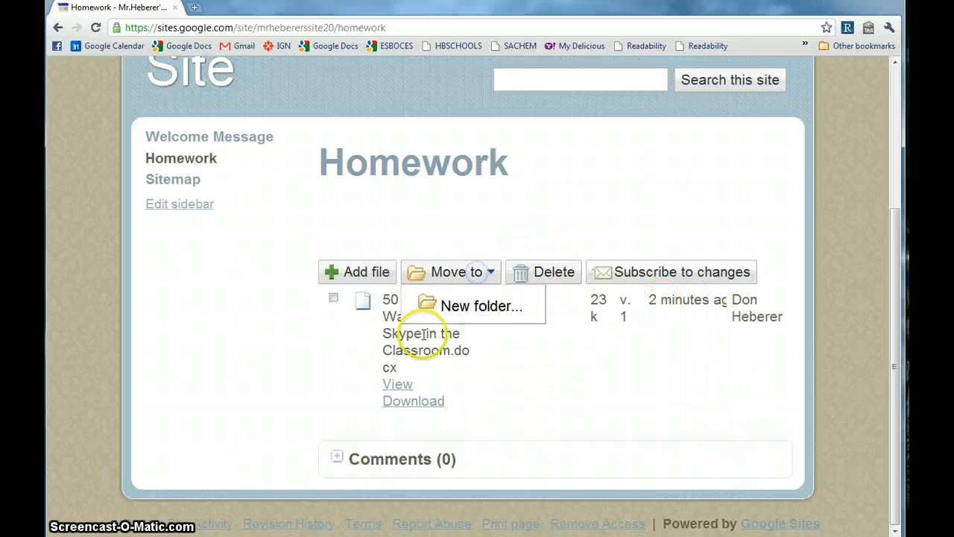
click(524, 420)
Open Manage site from More actions and review Recent site activity for the Homework and Welcome Message pages.
scroll(523, 421, up, 3)
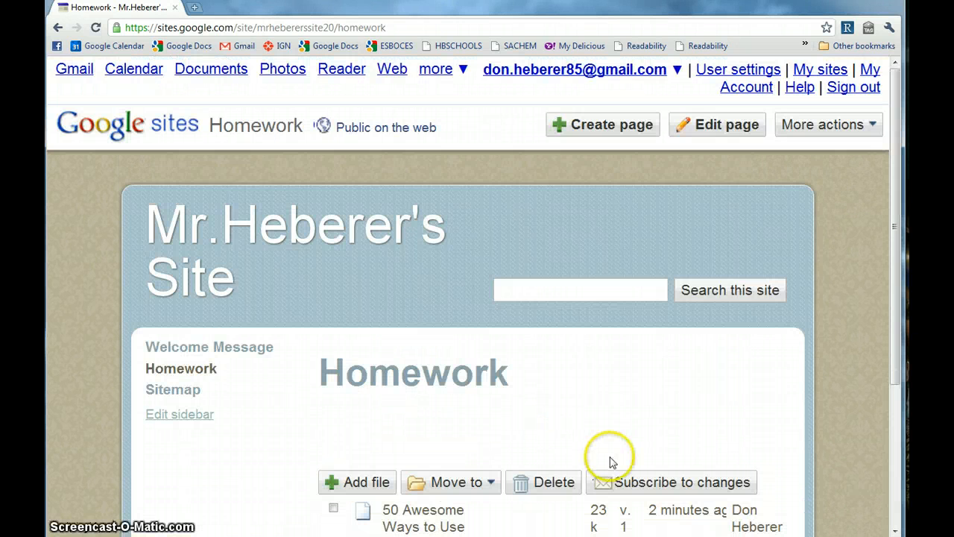
click(829, 123)
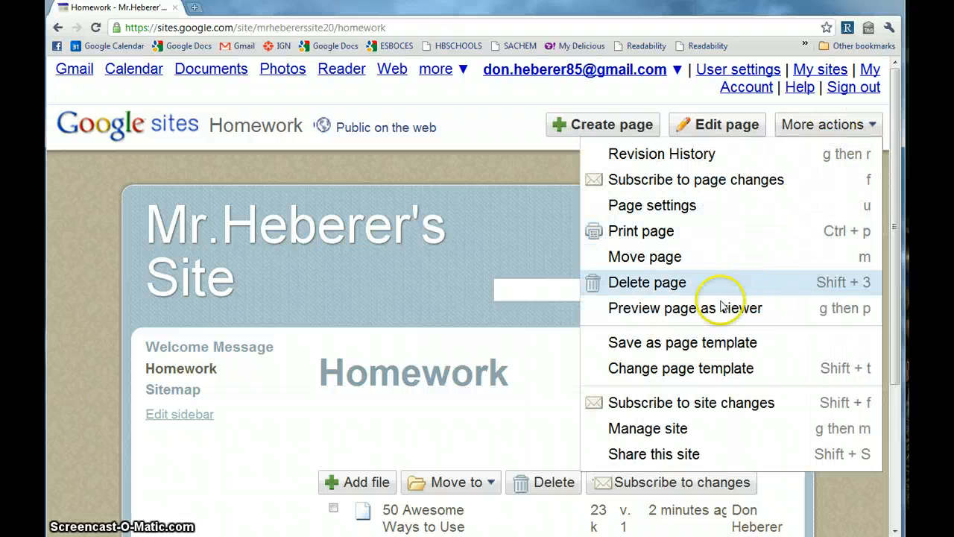
scroll(785, 333, down, 2)
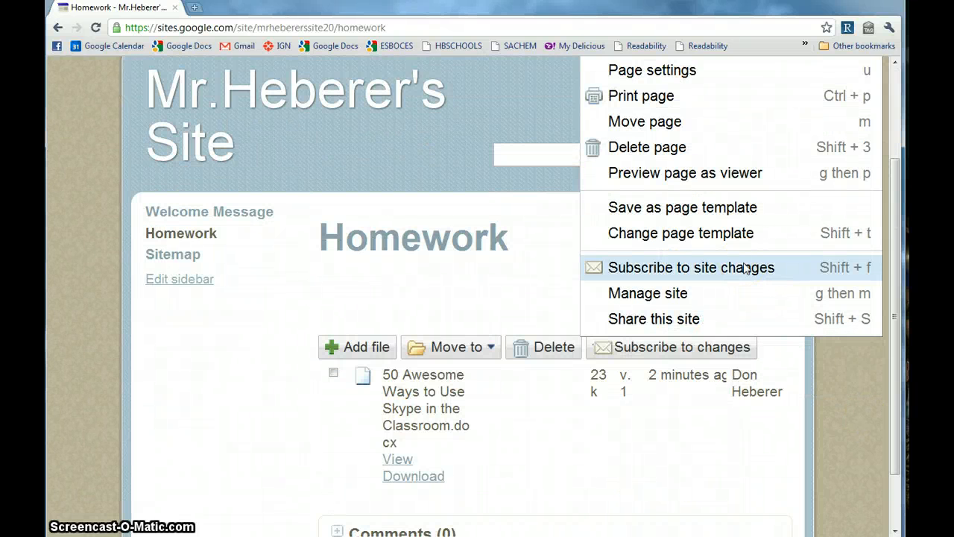
click(675, 294)
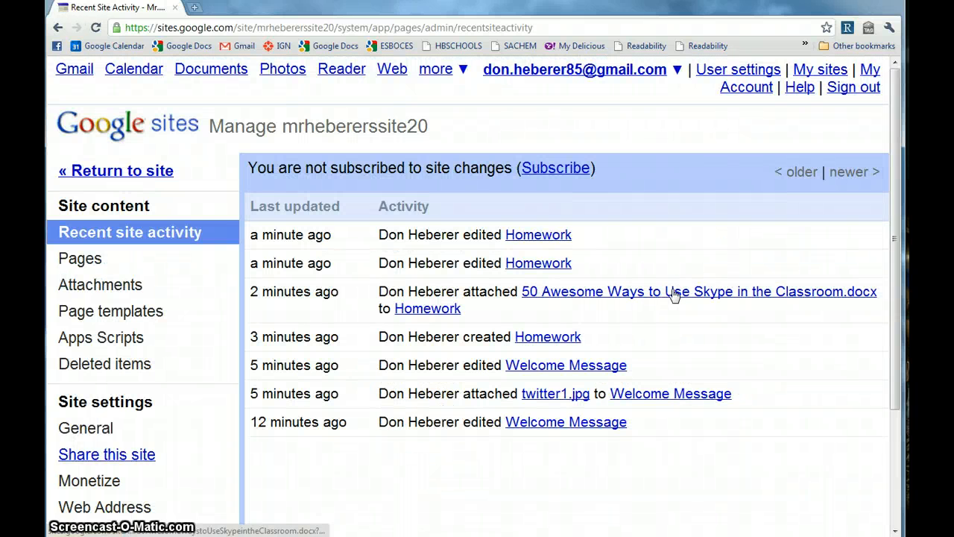
scroll(675, 295, down, 2)
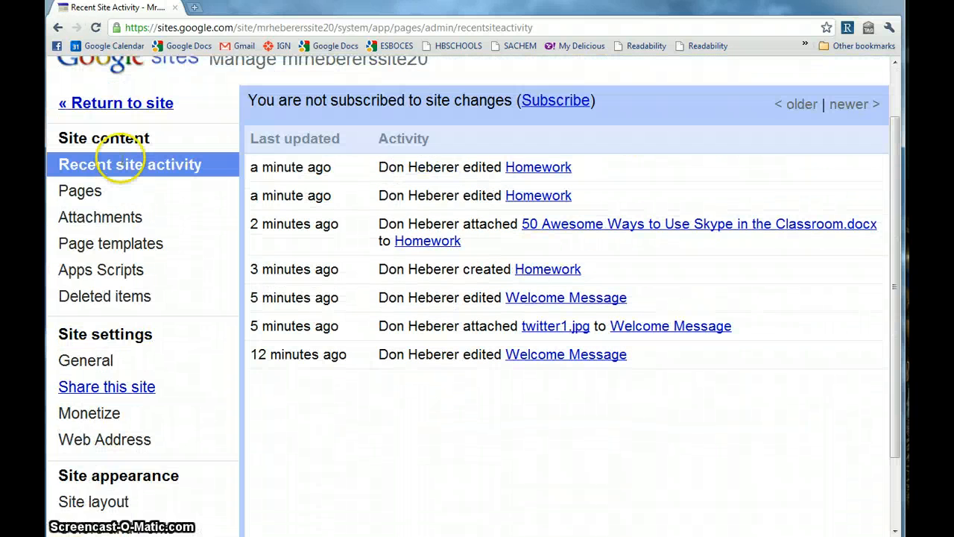
scroll(79, 194, down, 2)
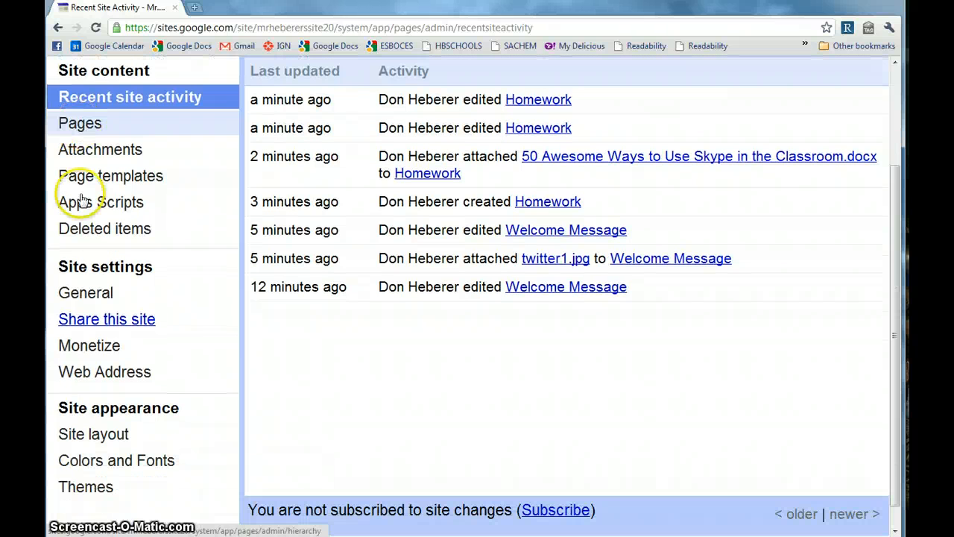
scroll(288, 330, up, 2)
scroll(272, 349, down, 2)
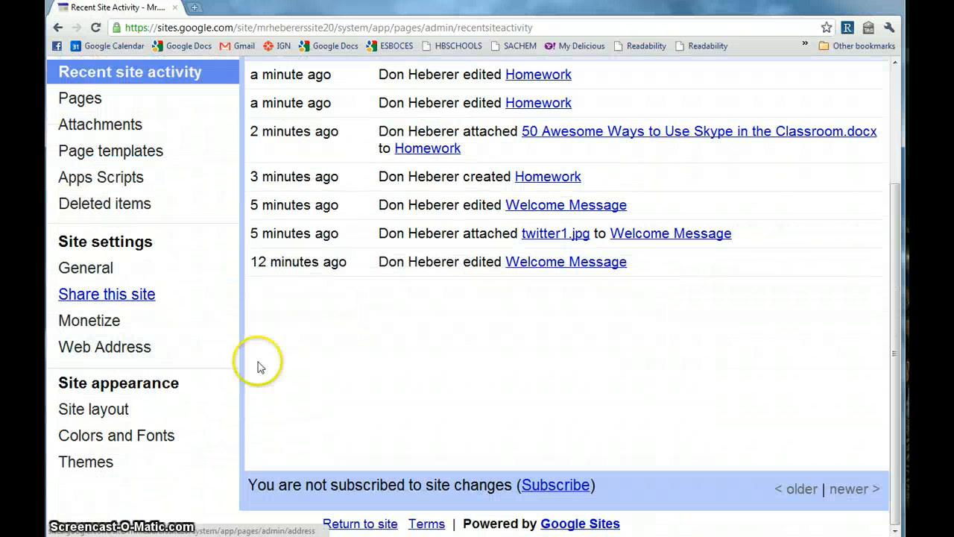
Browse Site layout and Colors and Fonts, then view Themes such as Iceberg, Open Sky and current Rounders.
click(108, 409)
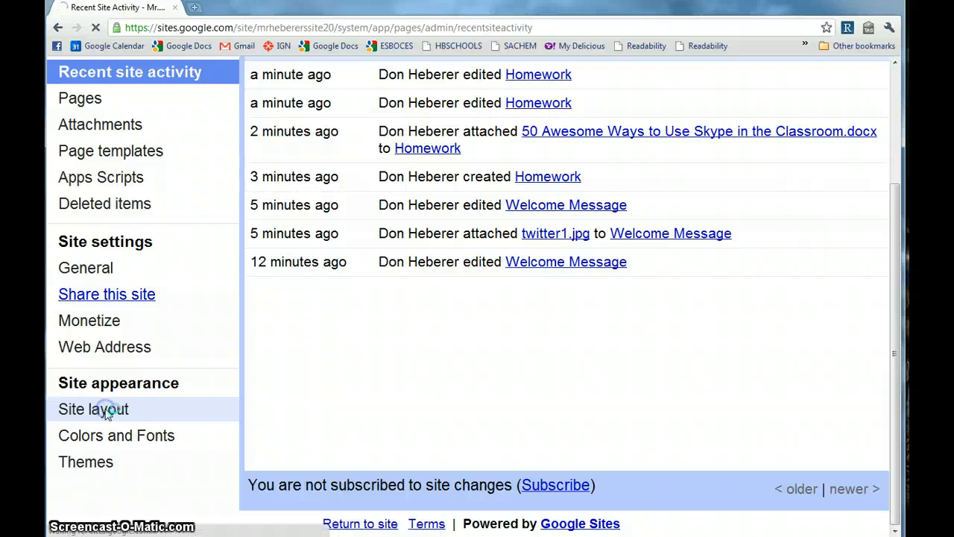
scroll(119, 391, down, 3)
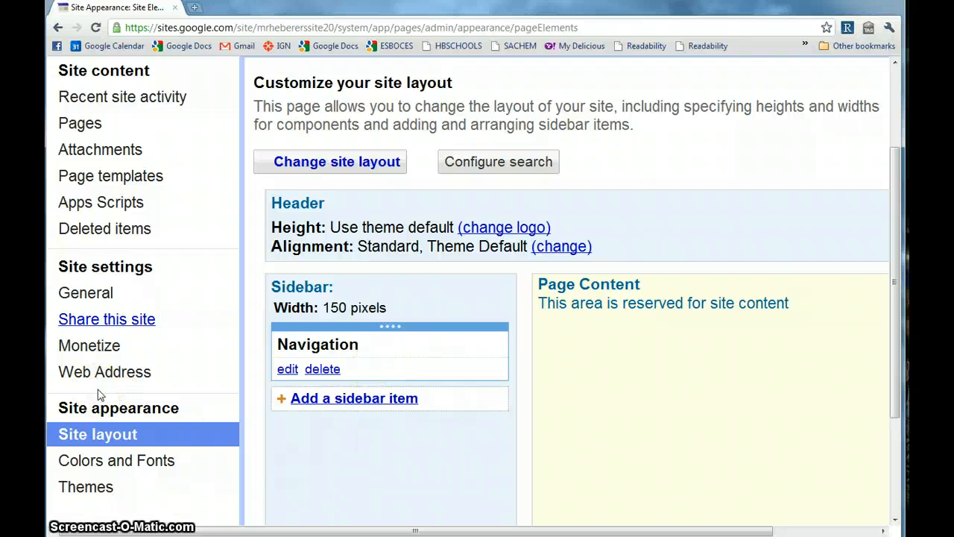
click(122, 462)
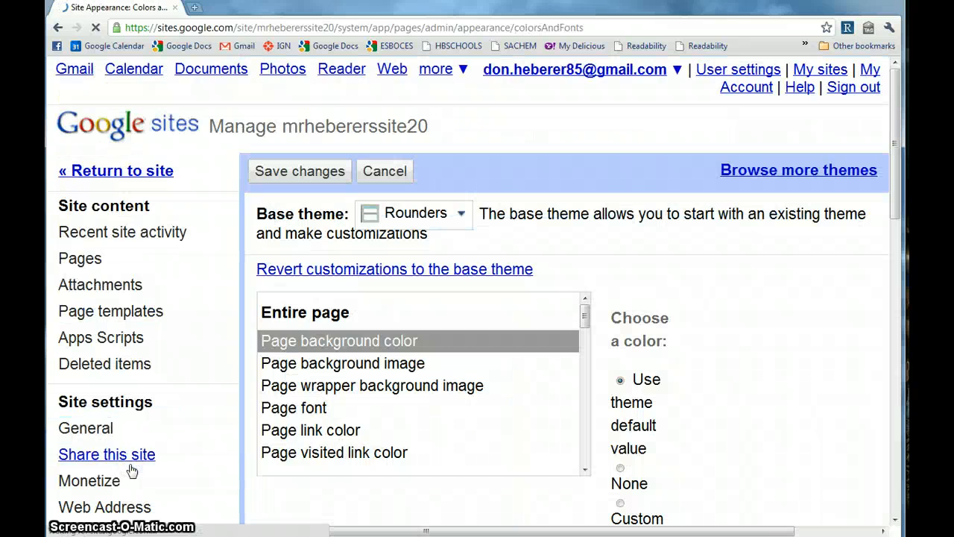
click(205, 427)
scroll(405, 394, down, 6)
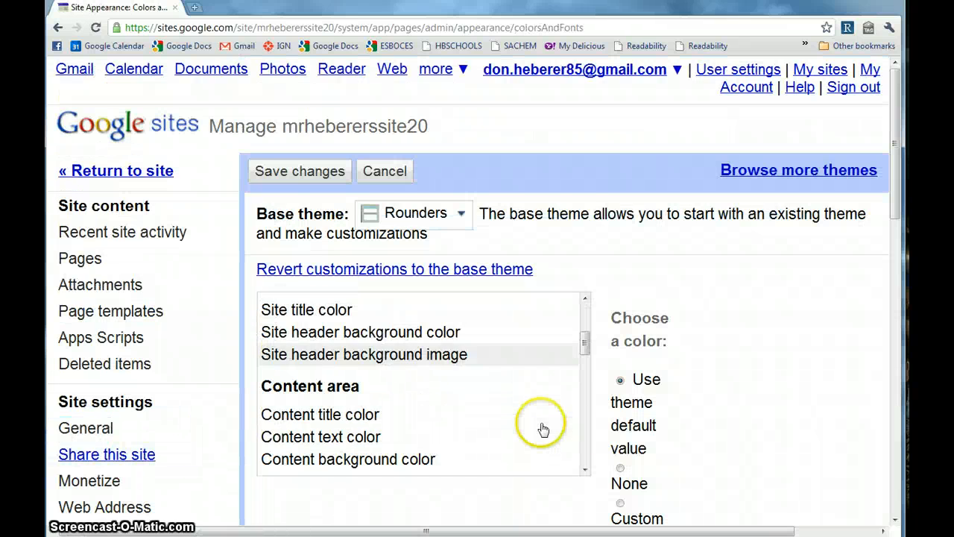
scroll(744, 443, down, 5)
scroll(745, 440, down, 5)
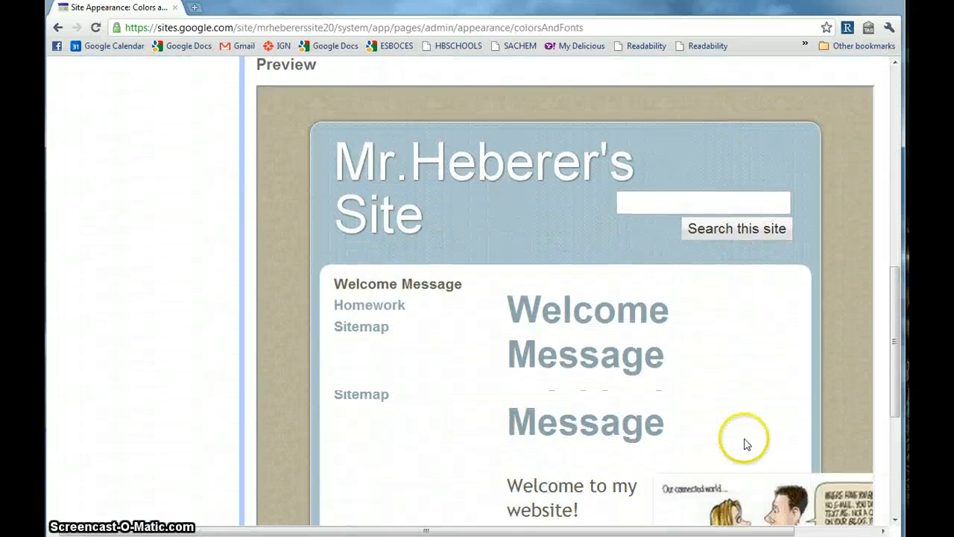
scroll(744, 443, up, 4)
scroll(743, 443, up, 2)
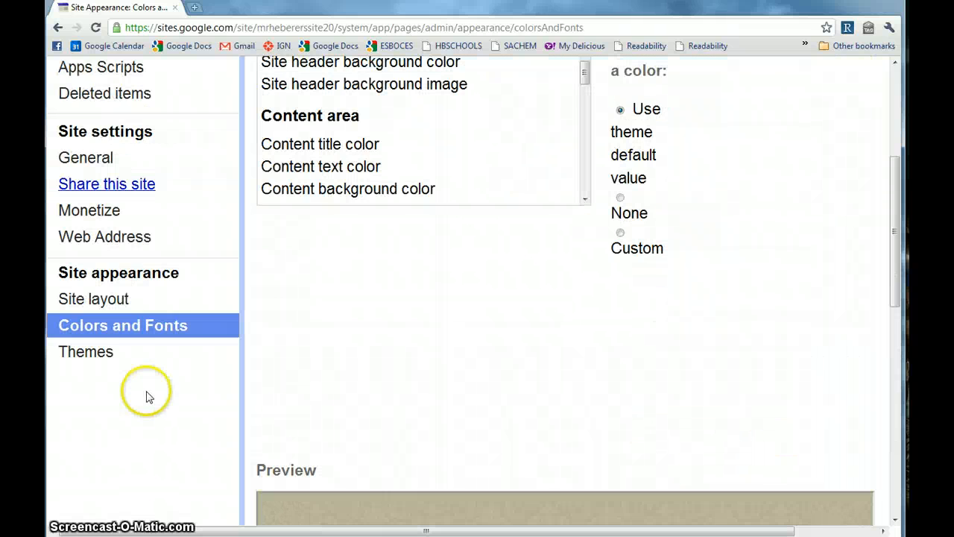
click(99, 354)
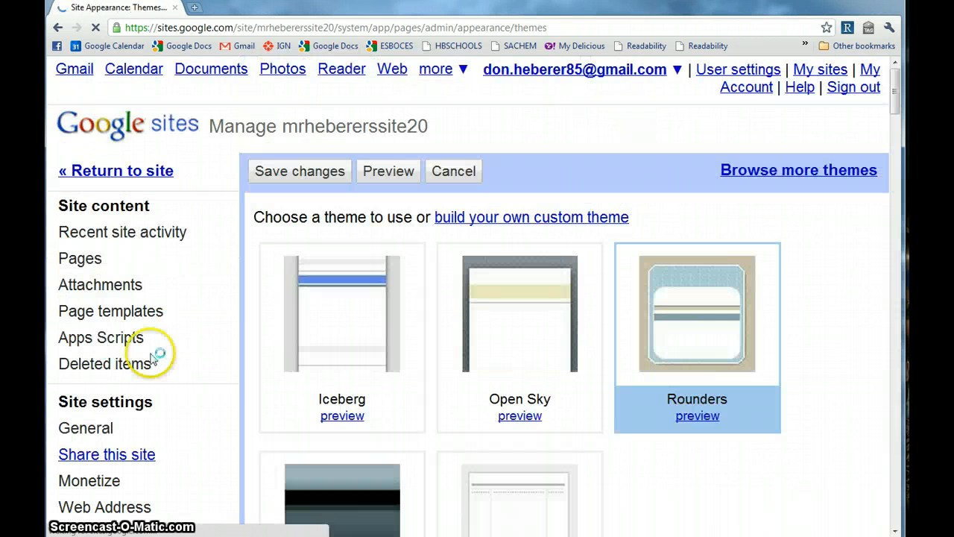